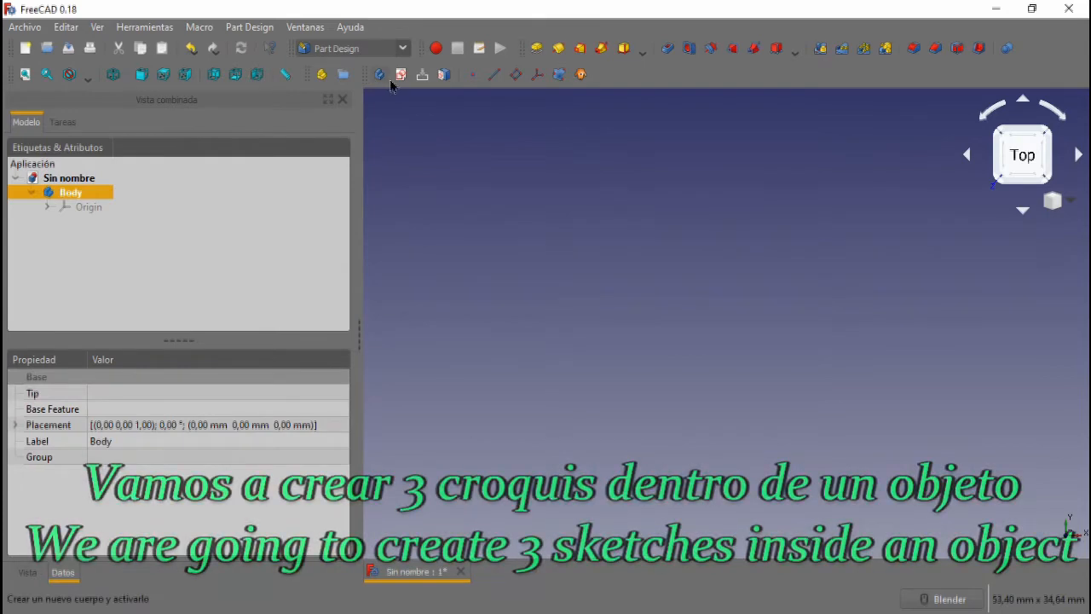
Step: Create a sketch on the XY plane containing a circle of about 9 mm radius centred on the origin
{"action": "left_click", "coordinate": [400, 75]}
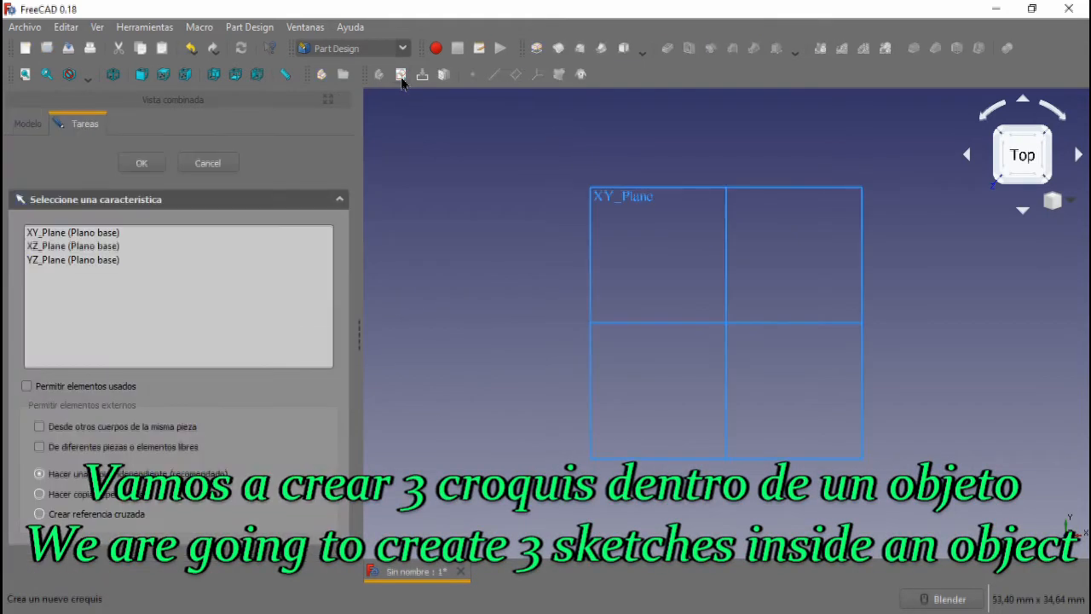
{"action": "left_click", "coordinate": [62, 232]}
{"action": "left_click", "coordinate": [142, 163]}
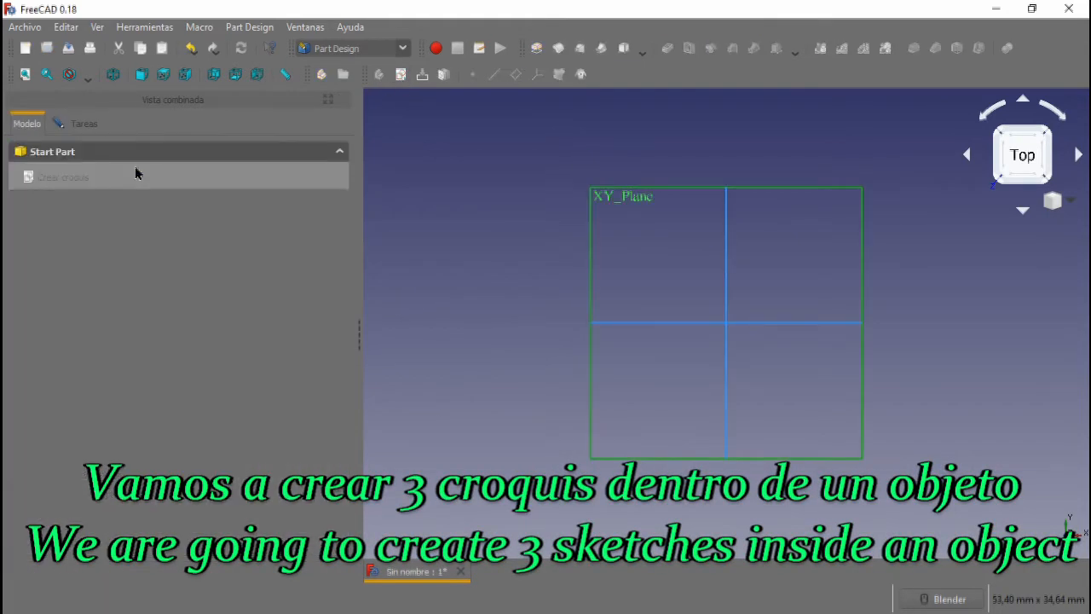
{"action": "left_click", "coordinate": [605, 74]}
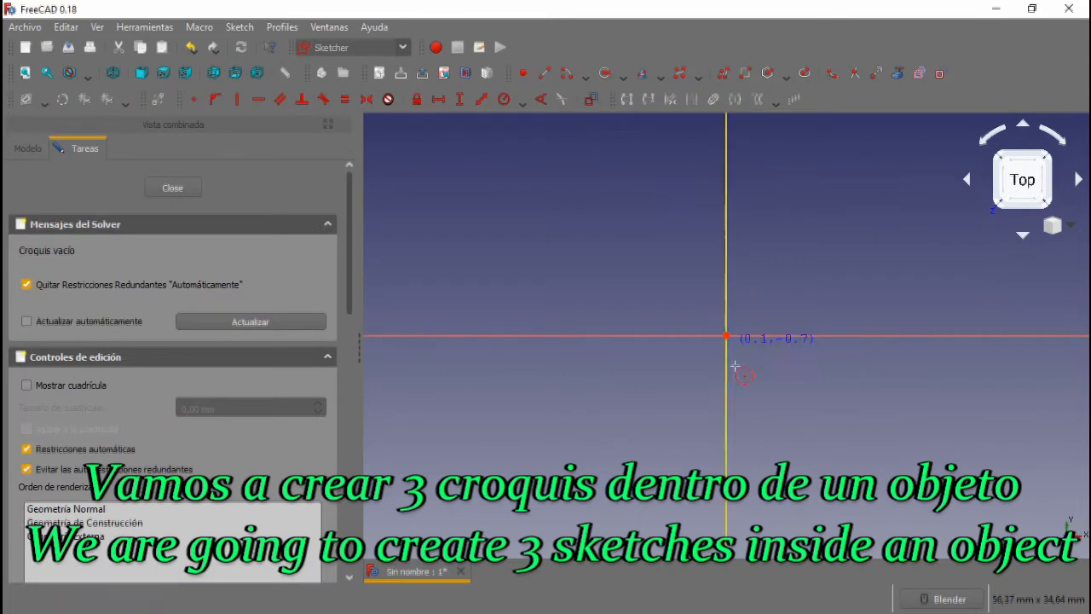
{"action": "left_click", "coordinate": [726, 335]}
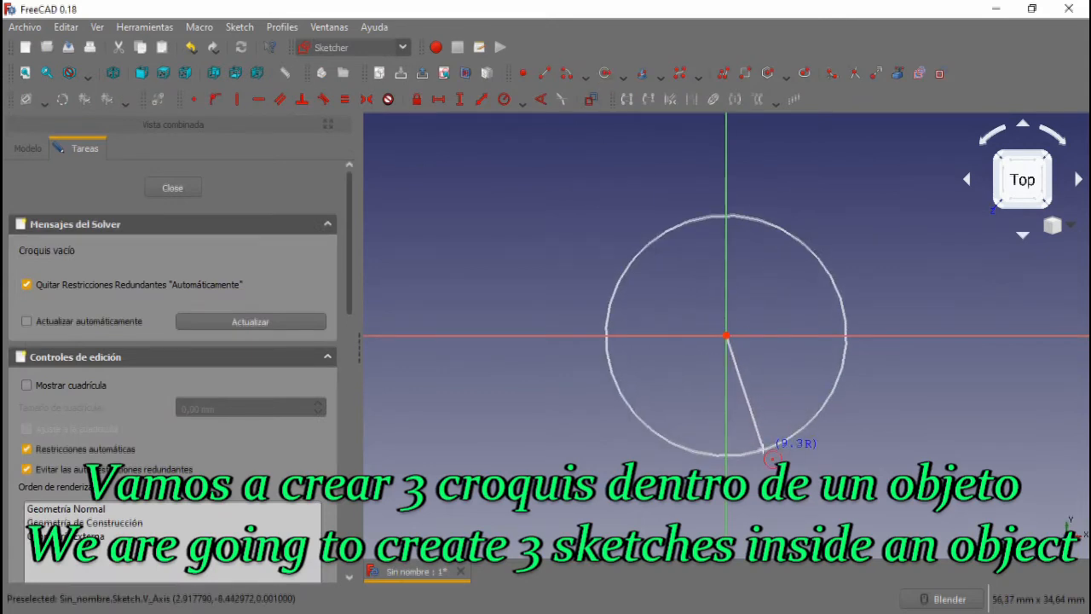
{"action": "left_click", "coordinate": [765, 458]}
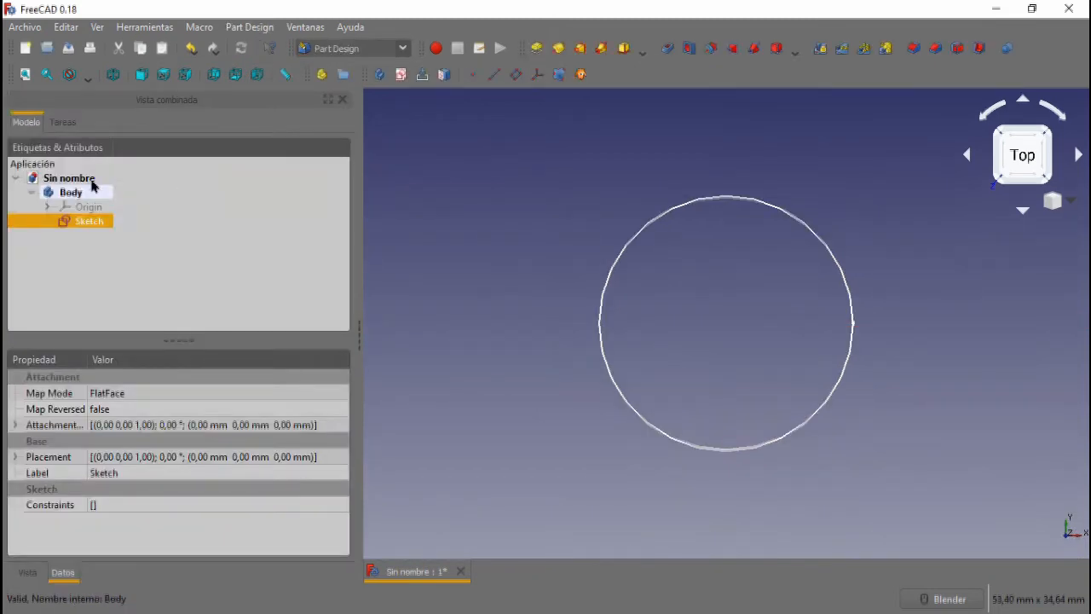
Step: Create a second sketch in the body on the XY plane and draw a horizontal slot with about 10 mm end radii around the circle
{"action": "left_click", "coordinate": [77, 193]}
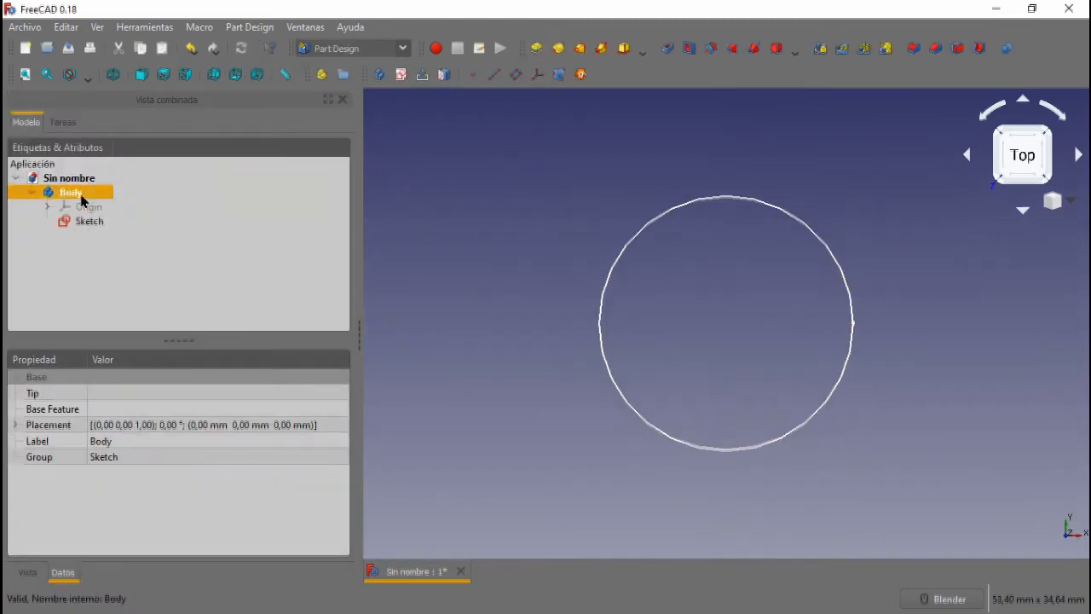
{"action": "left_click", "coordinate": [401, 74]}
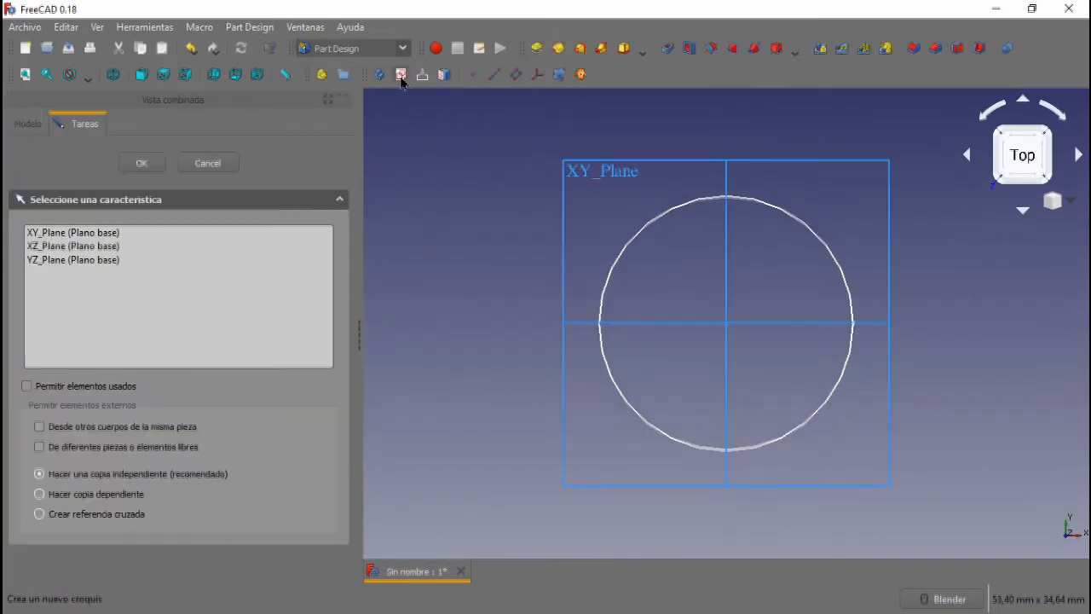
{"action": "left_click", "coordinate": [94, 235]}
{"action": "left_click", "coordinate": [142, 163]}
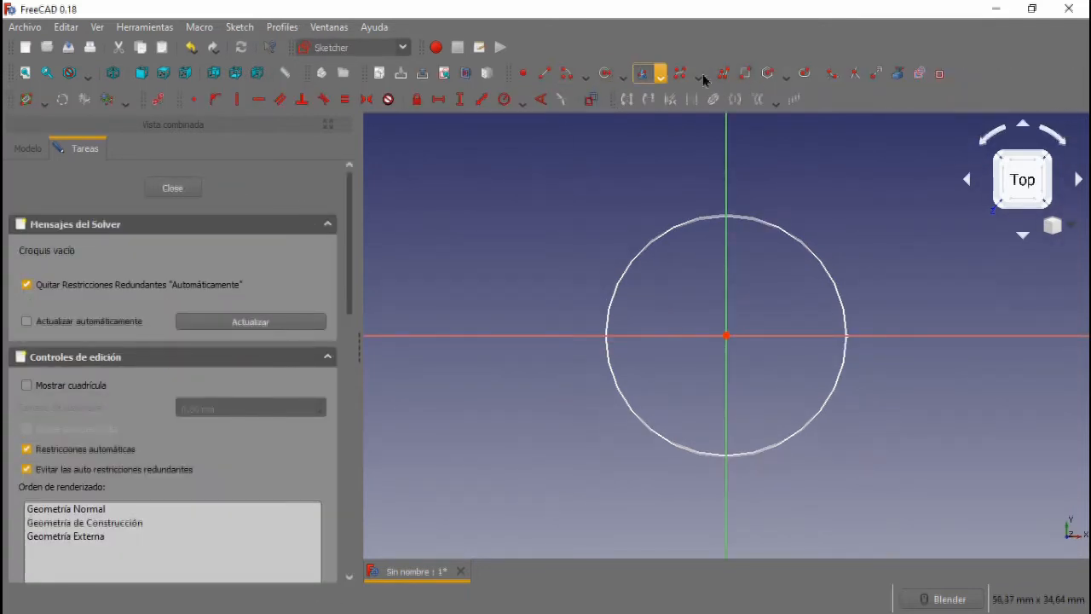
{"action": "left_click", "coordinate": [801, 76]}
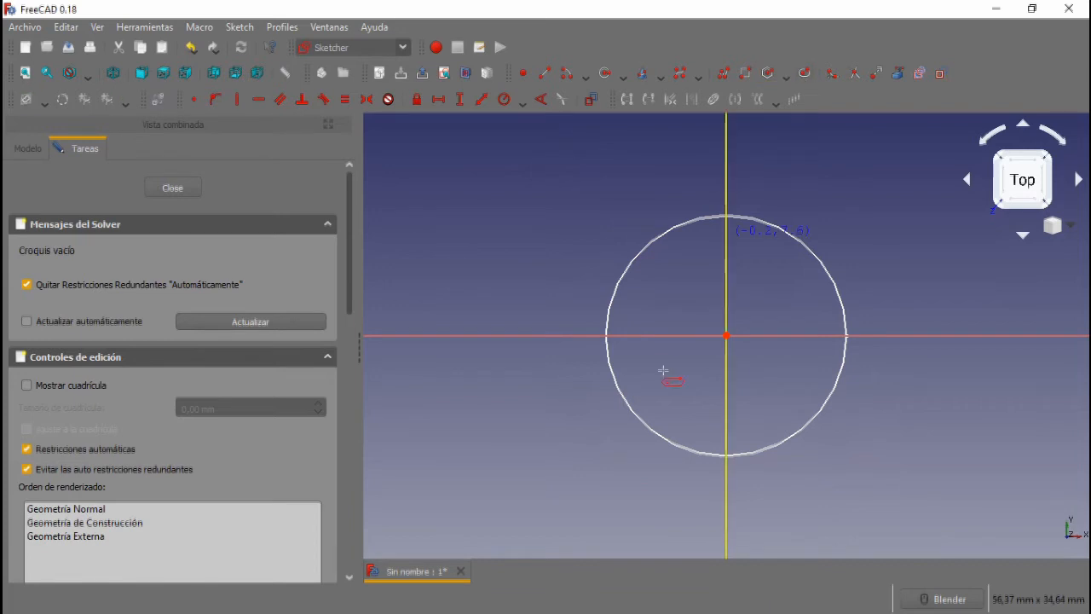
{"action": "left_click", "coordinate": [634, 321]}
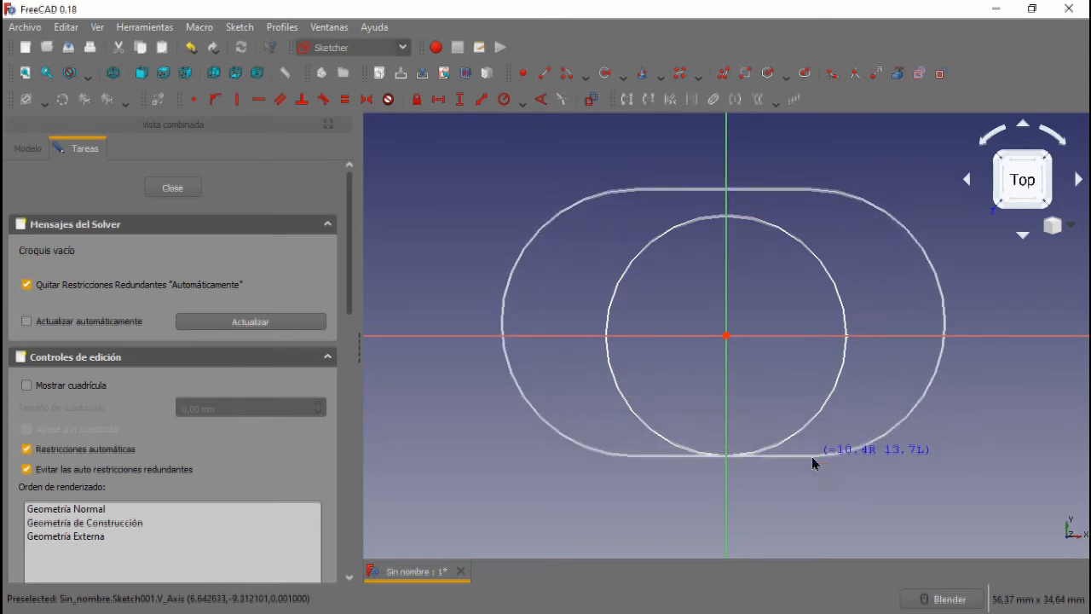
{"action": "left_click", "coordinate": [808, 452]}
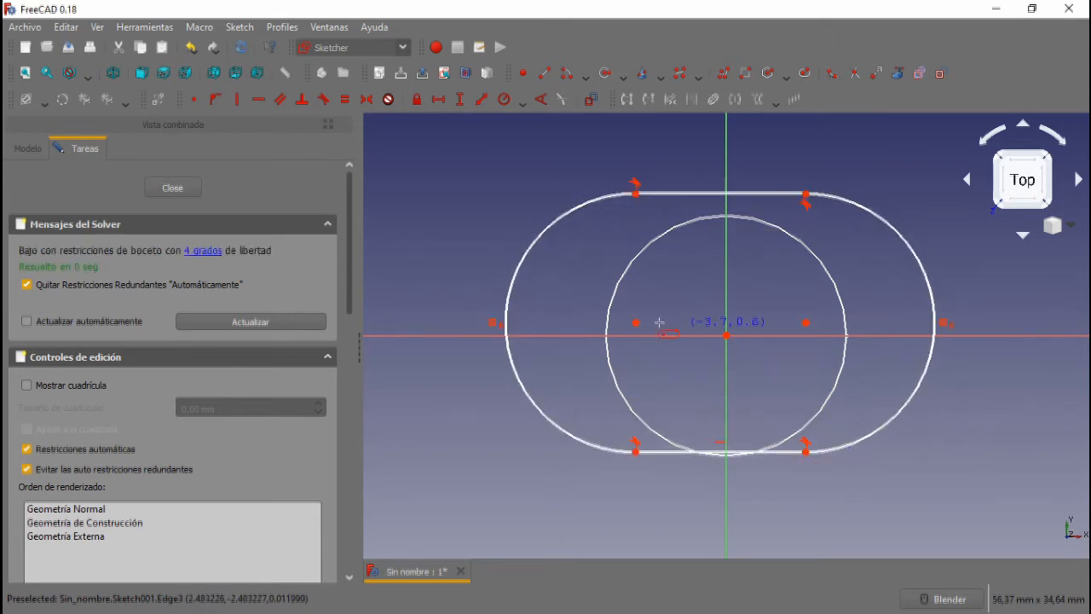
{"action": "right_click", "coordinate": [635, 331]}
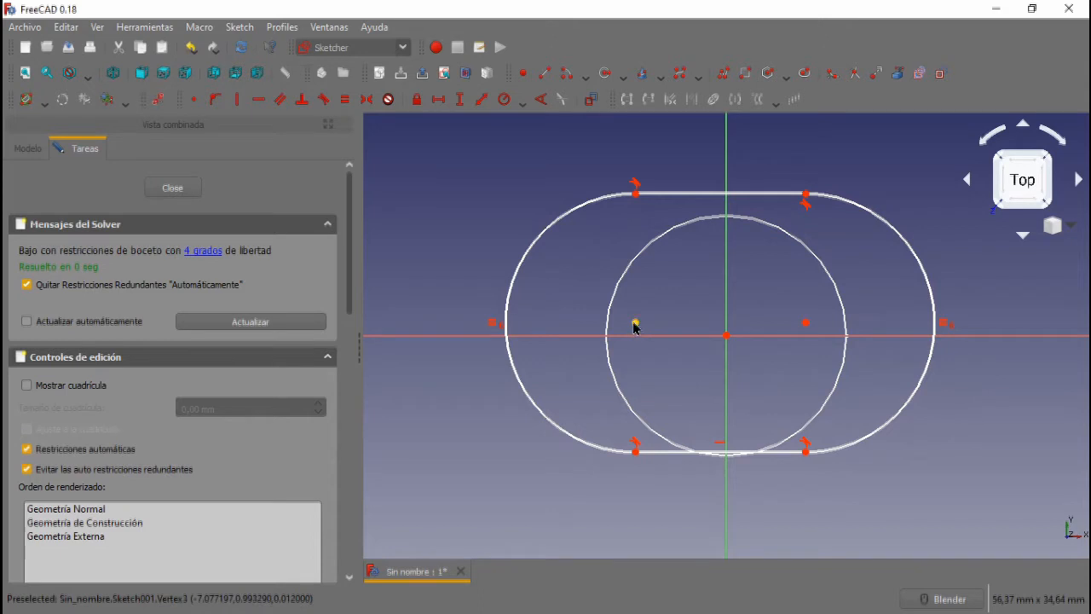
Step: Move both slot arc centres onto the horizontal axis, roughly equidistant from the origin, and close the sketch
{"action": "mouse_move", "coordinate": [635, 326]}
{"action": "left_mouse_down"}
{"action": "mouse_move", "coordinate": [635, 341]}
{"action": "mouse_move", "coordinate": [626, 339]}
{"action": "left_mouse_up"}
{"action": "left_click_drag", "start_coordinate": [805, 336], "coordinate": [826, 339]}
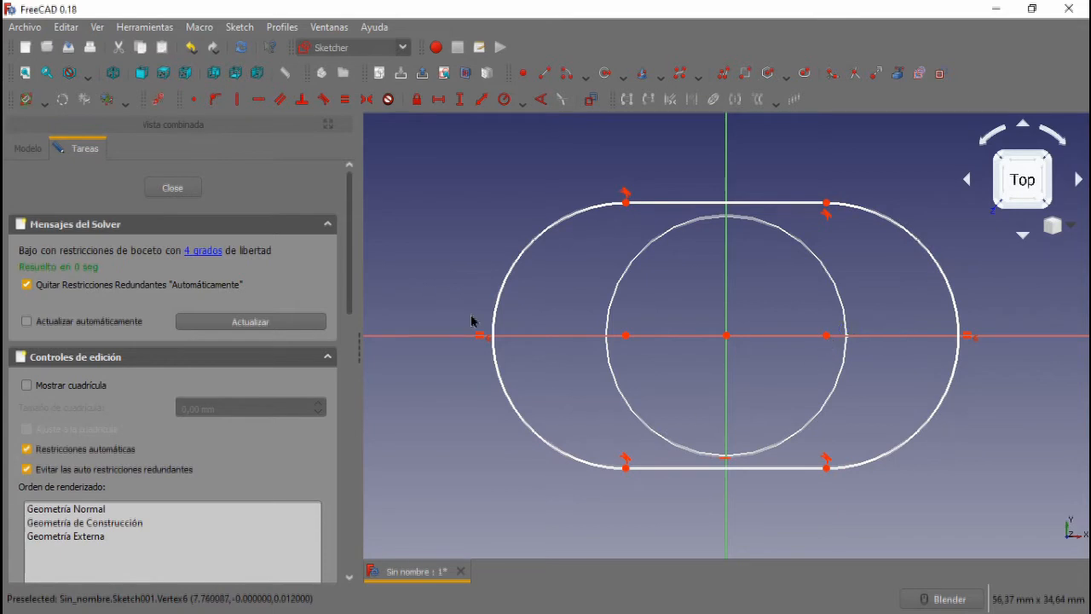
{"action": "left_click", "coordinate": [172, 188]}
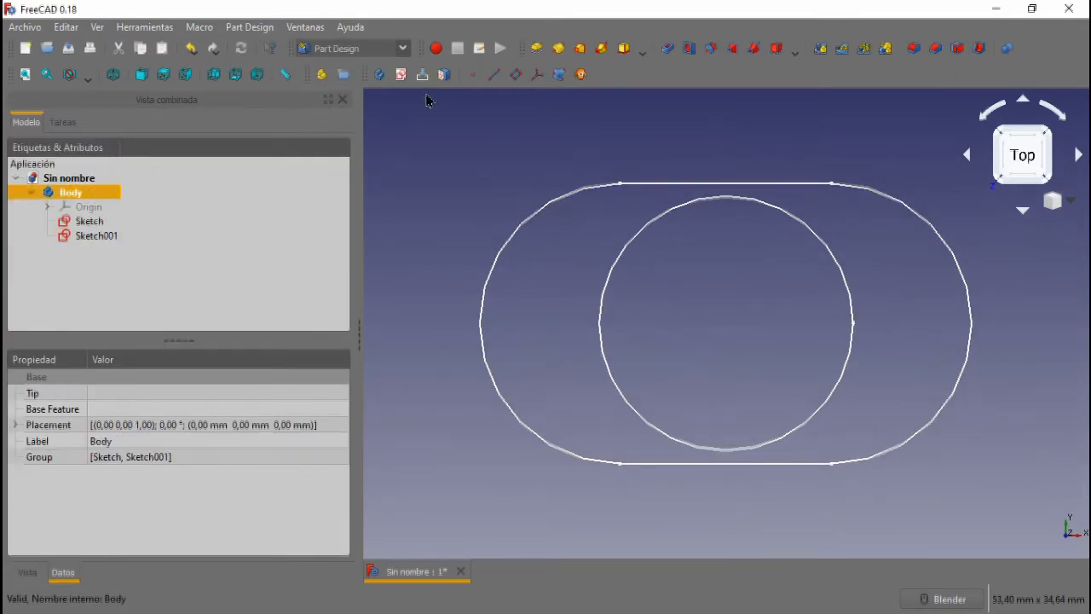
Step: Create a third sketch on the XY plane with an origin-centred circle roughly matching the first circle, and close it
{"action": "left_click", "coordinate": [400, 74]}
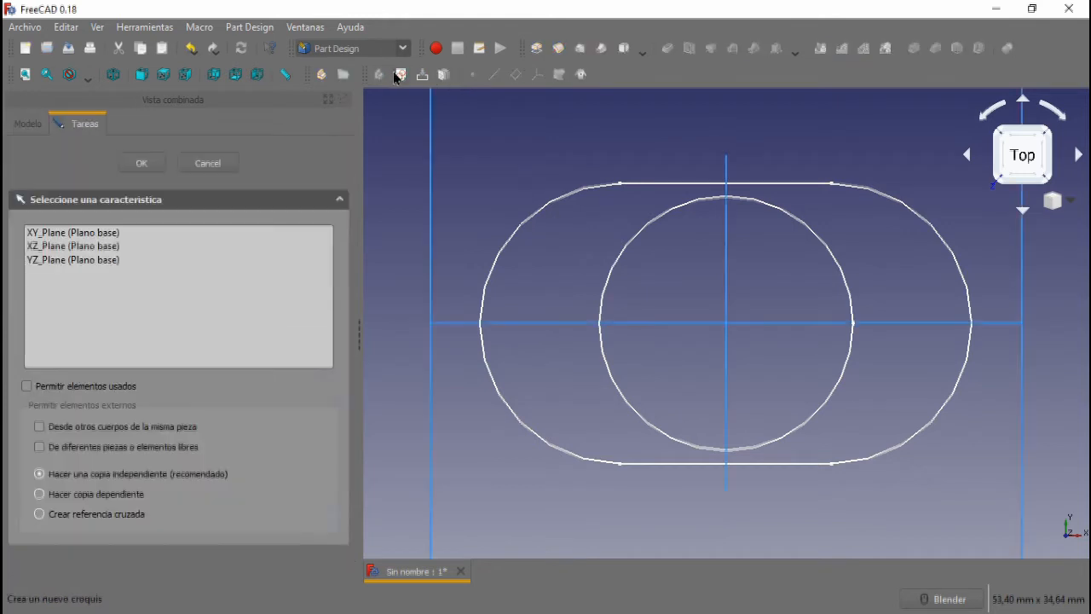
{"action": "left_click", "coordinate": [49, 232]}
{"action": "left_click", "coordinate": [142, 163]}
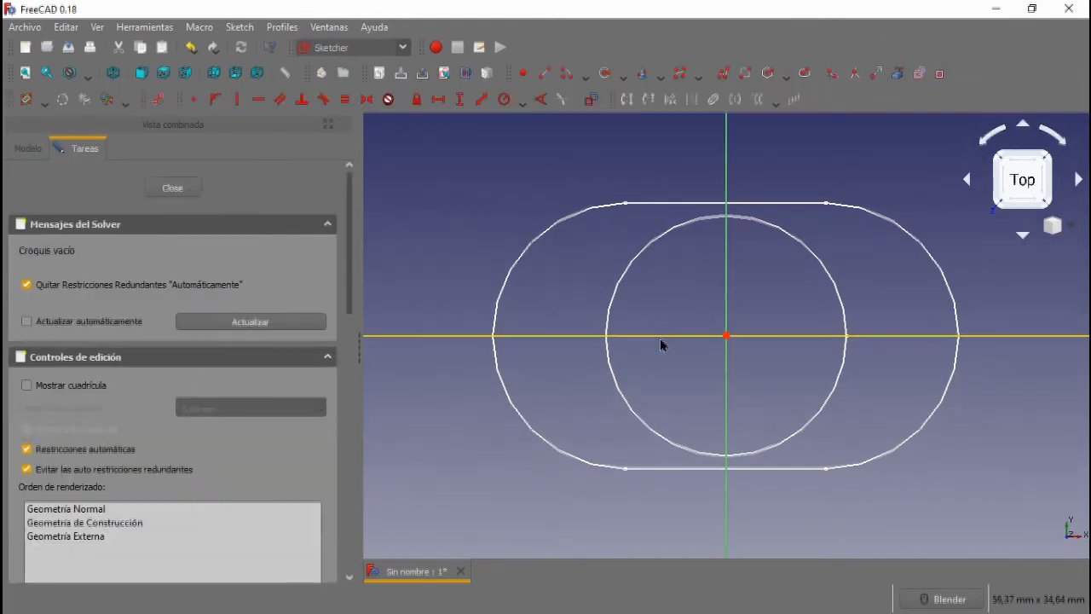
{"action": "left_click", "coordinate": [591, 100]}
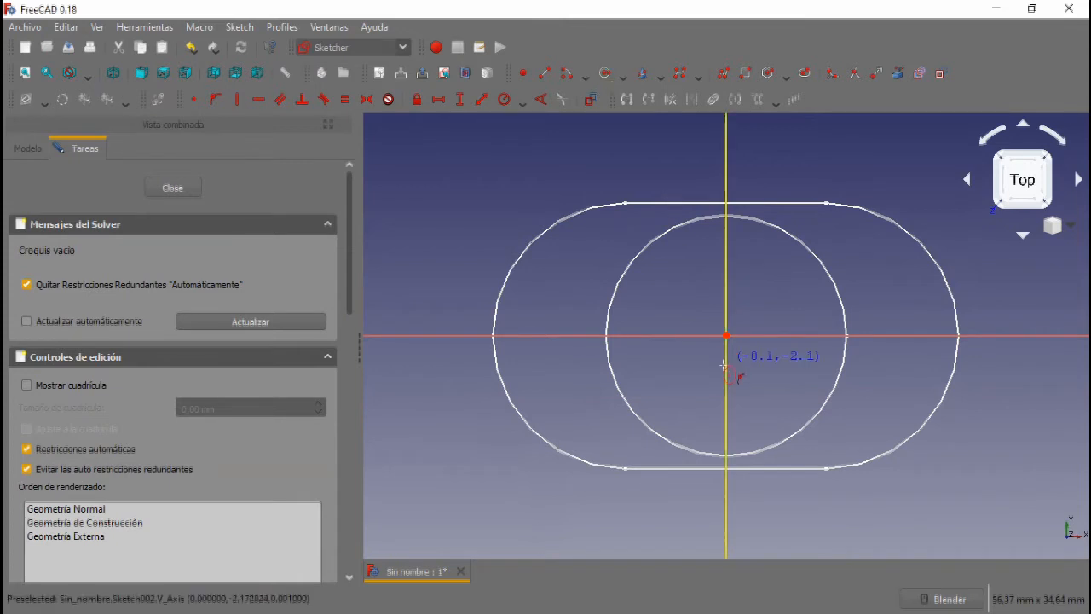
{"action": "left_click", "coordinate": [725, 334]}
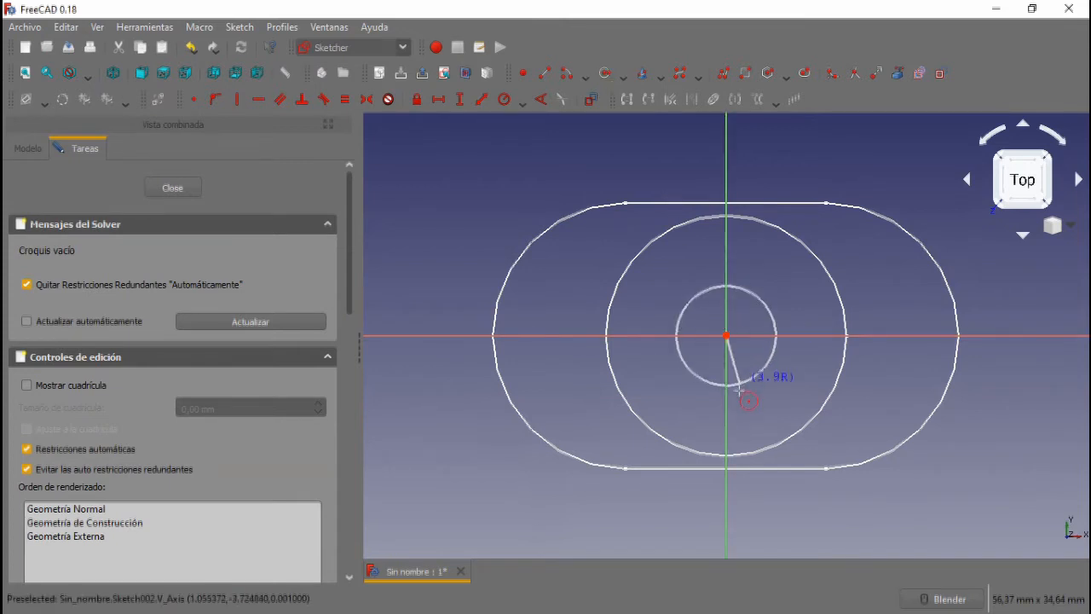
{"action": "left_click", "coordinate": [757, 458]}
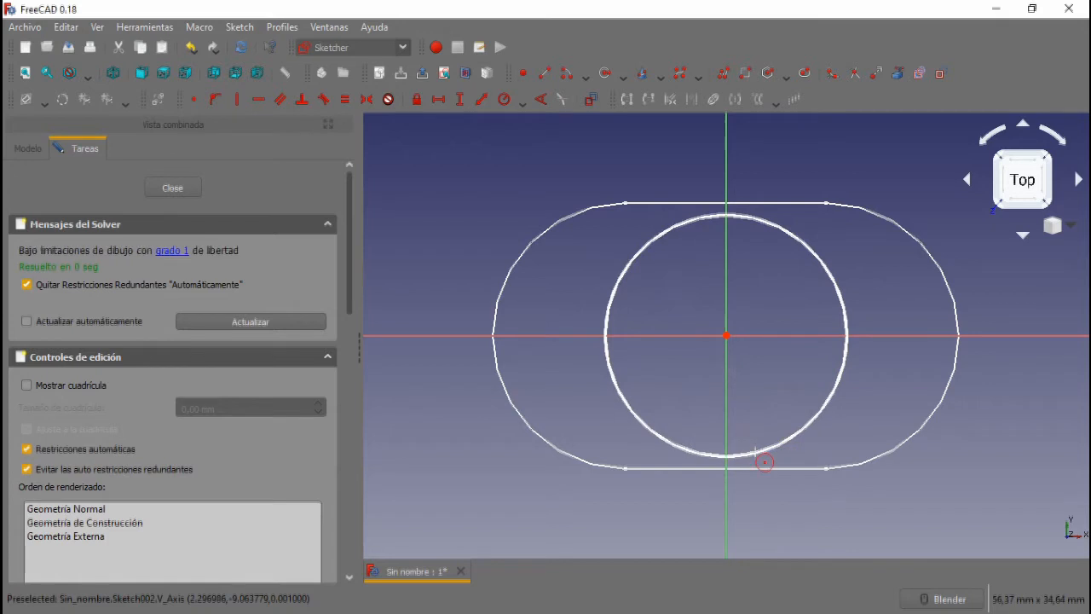
{"action": "left_click", "coordinate": [162, 192]}
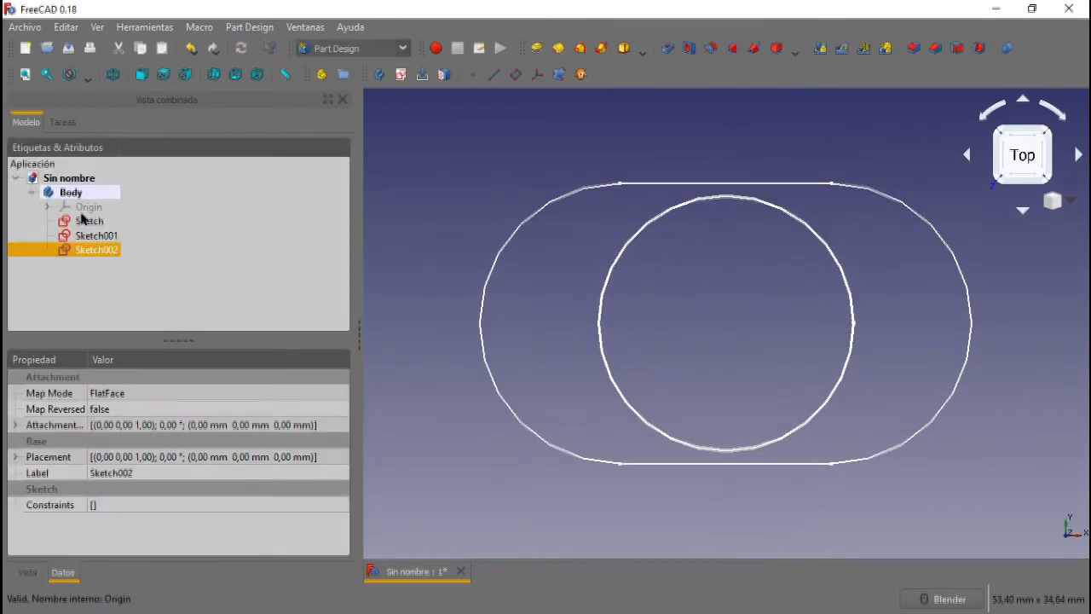
Step: Raise the third sketch by setting its attachment position to 50 mm in Z
{"action": "left_click", "coordinate": [112, 75]}
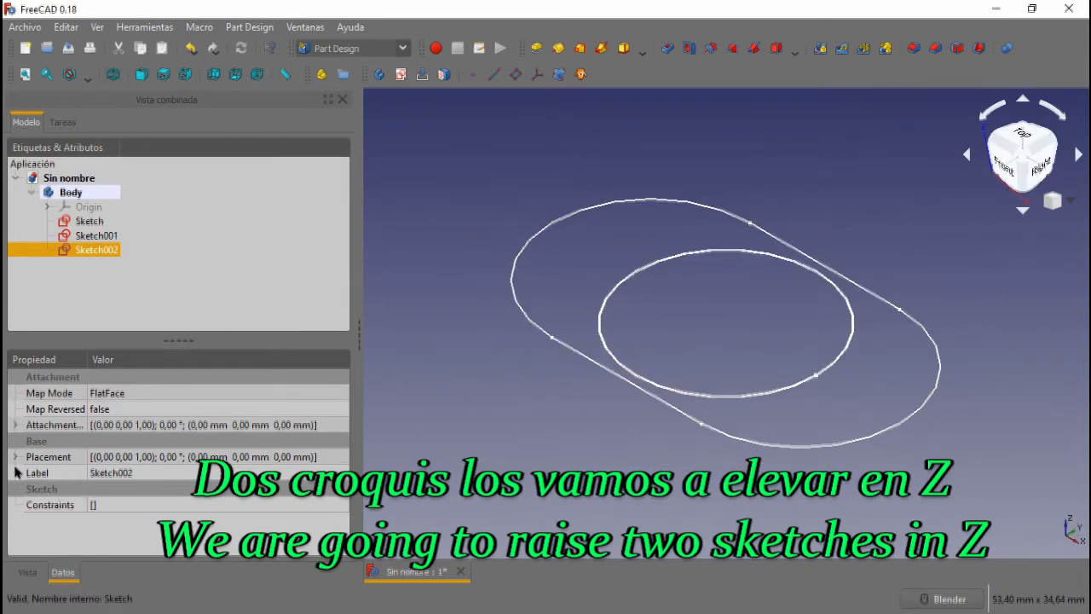
{"action": "left_click", "coordinate": [15, 425]}
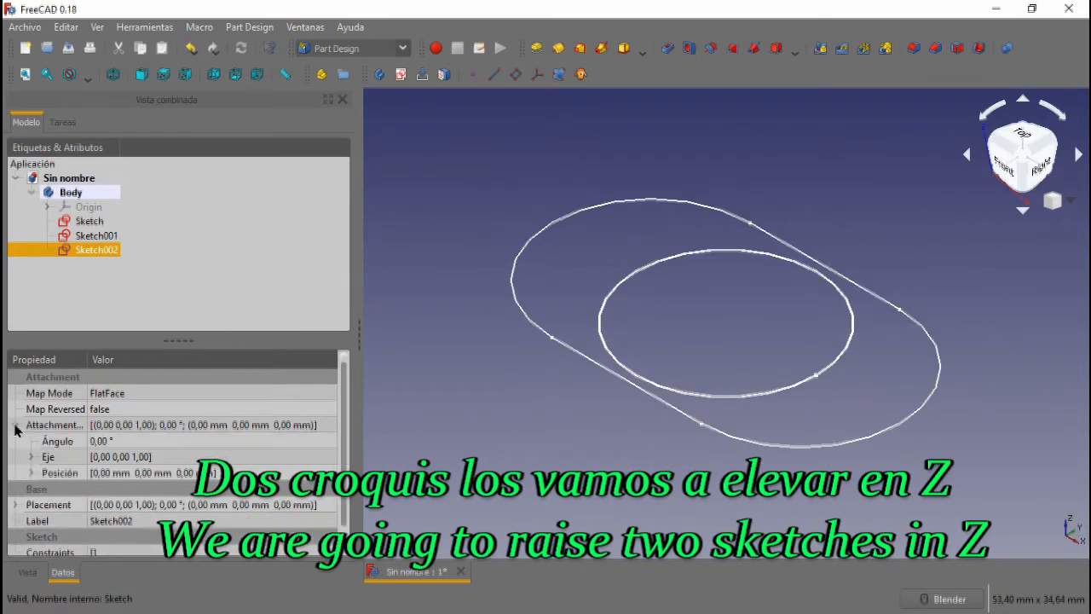
{"action": "left_click", "coordinate": [32, 473]}
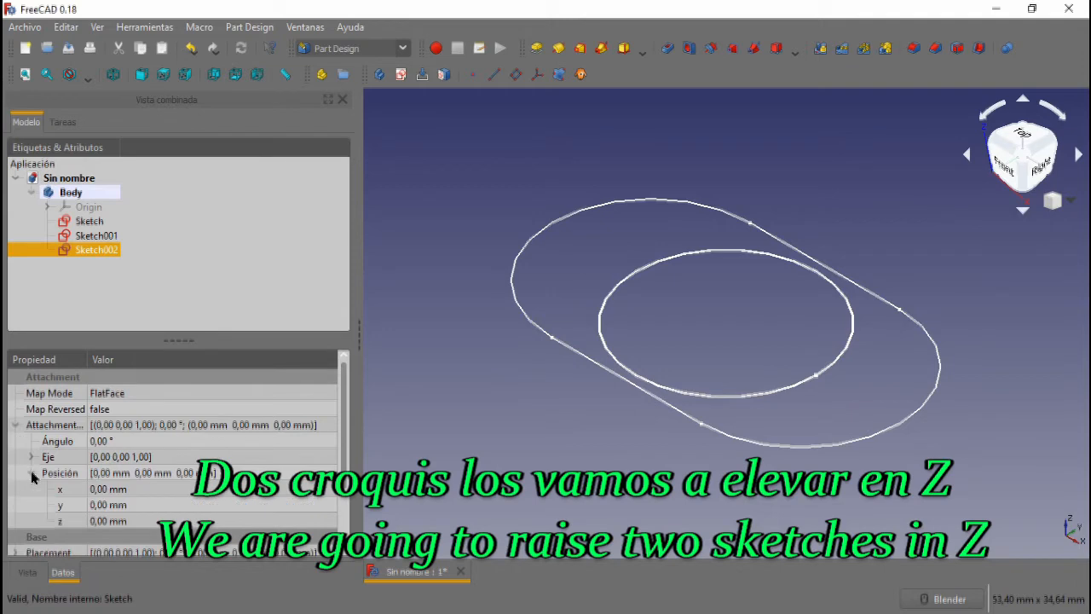
{"action": "left_click", "coordinate": [122, 524]}
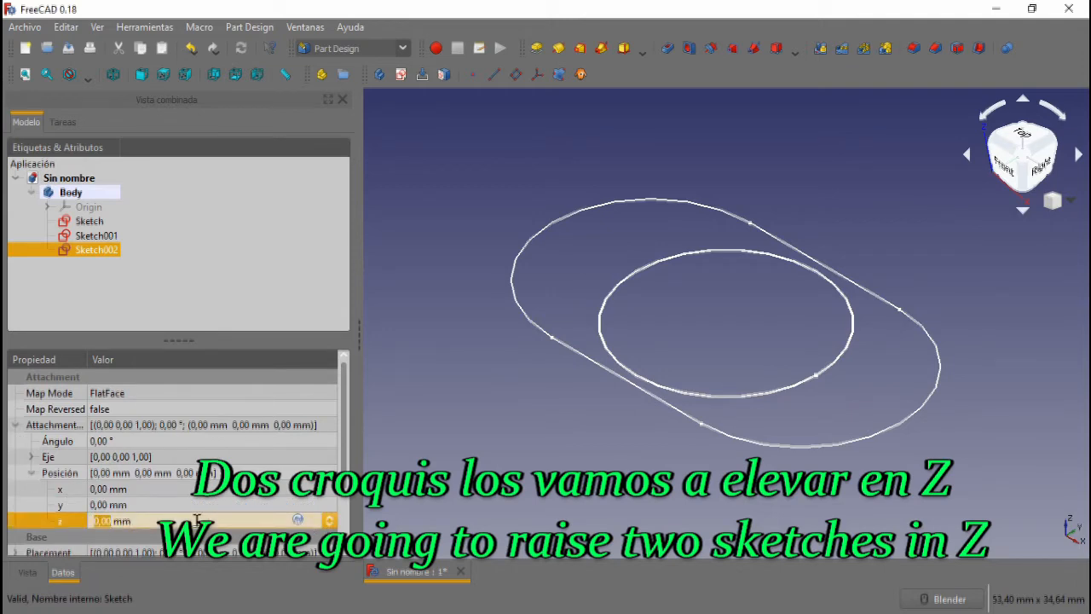
{"action": "type", "text": "50"}
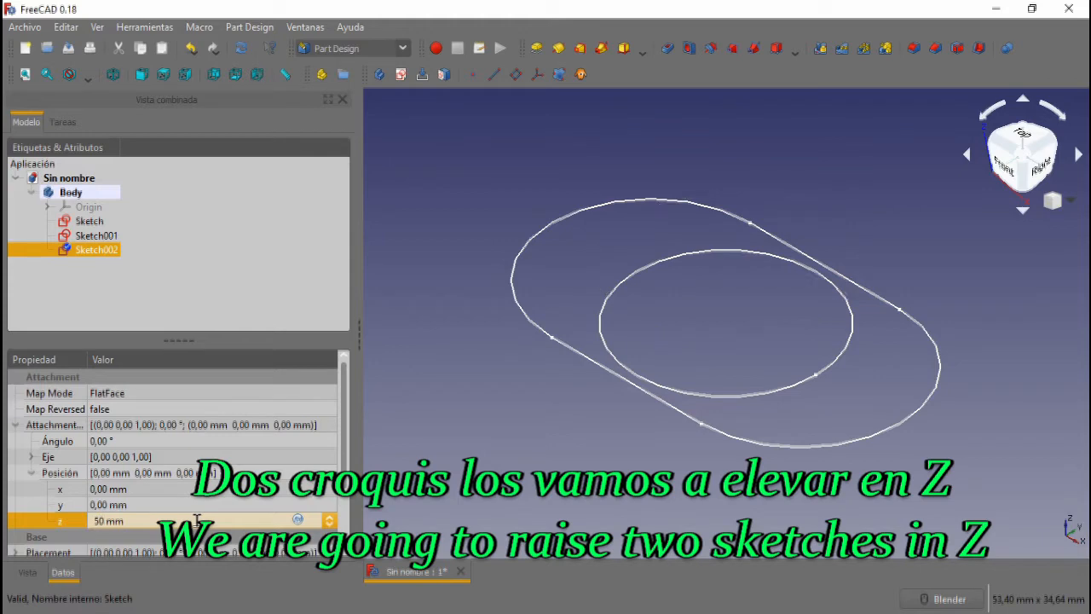
Step: Raise the slot sketch by setting its attachment position to 25 mm in Z
{"action": "left_click", "coordinate": [95, 236]}
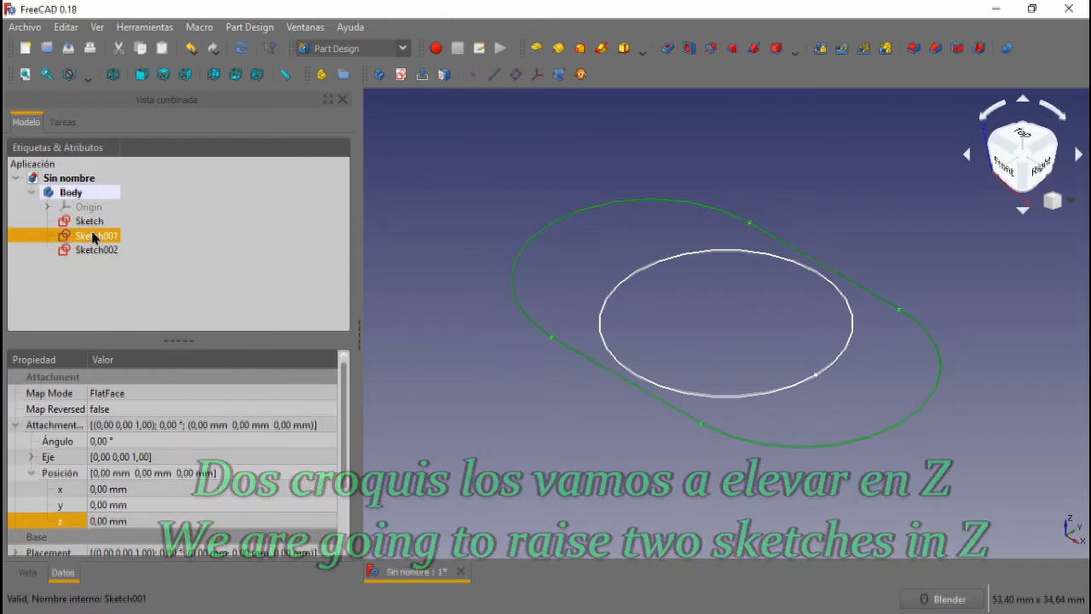
{"action": "left_click", "coordinate": [107, 521]}
{"action": "type", "text": "25"}
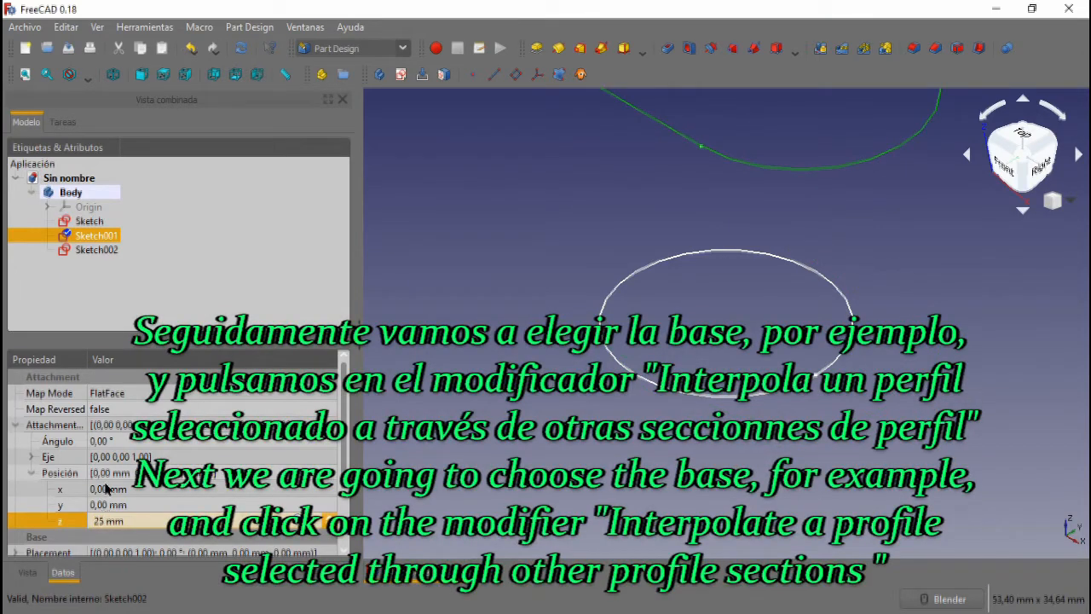
{"action": "left_click", "coordinate": [118, 488]}
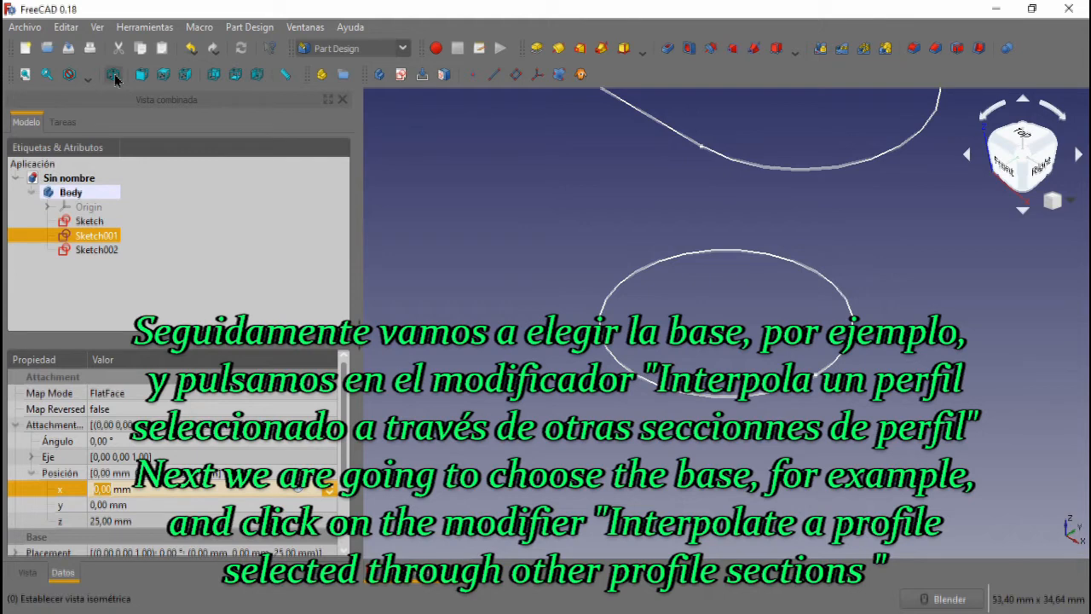
Step: Start a loft from the base circle sketch and add the slot sketch as a section
{"action": "left_click", "coordinate": [25, 74]}
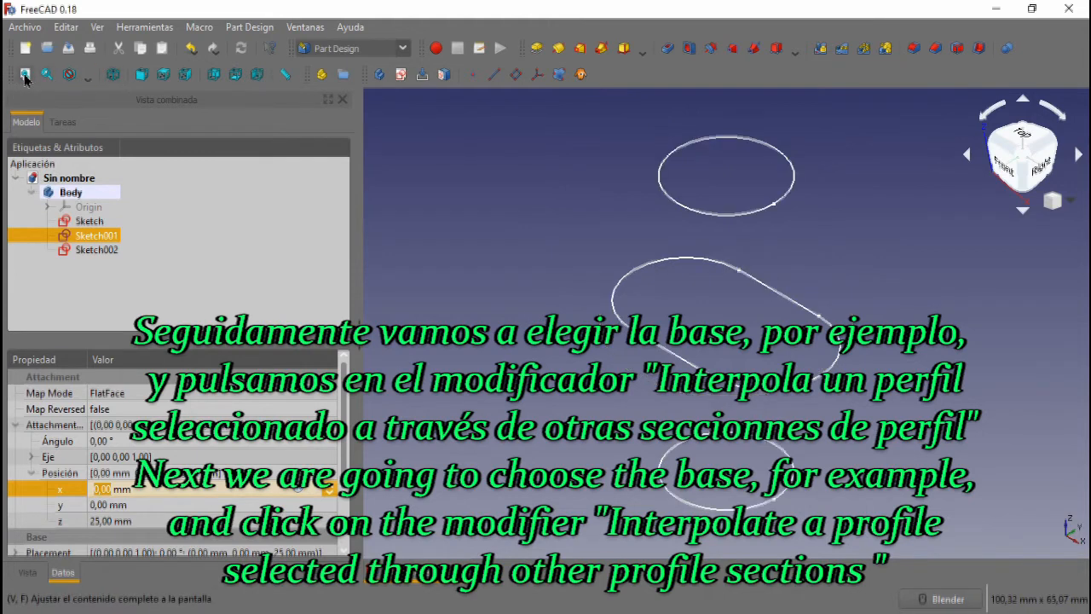
{"action": "left_click", "coordinate": [88, 220]}
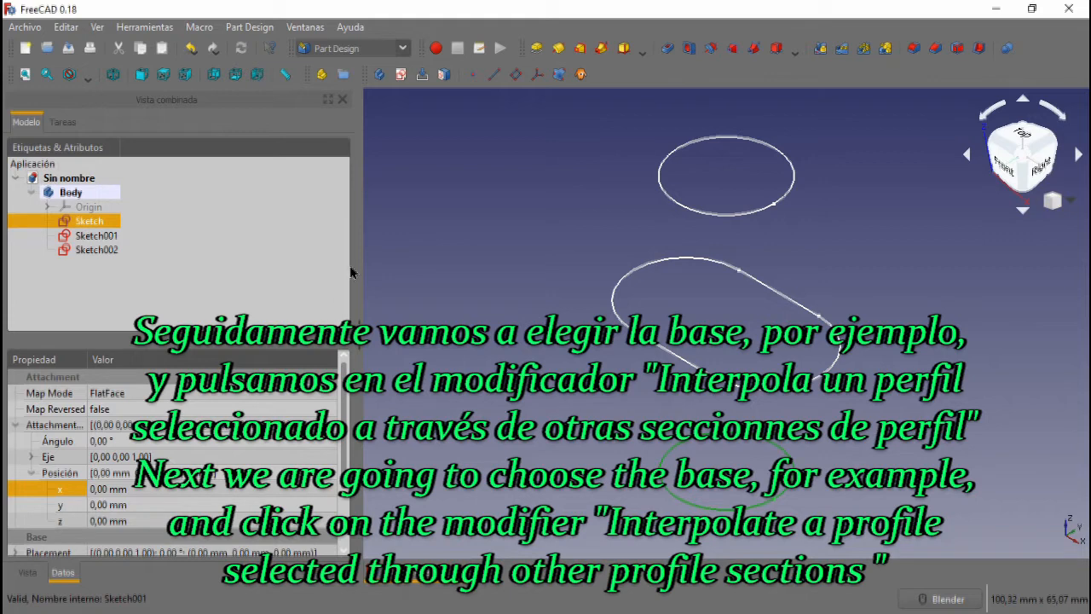
{"action": "left_click", "coordinate": [578, 48]}
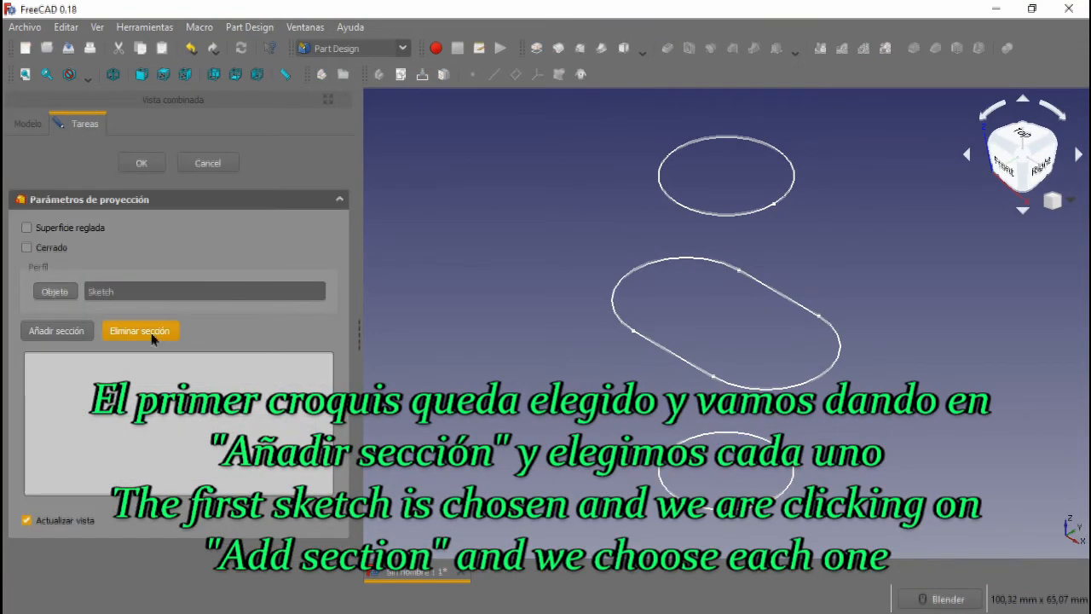
{"action": "left_click", "coordinate": [75, 336]}
{"action": "left_click", "coordinate": [680, 362]}
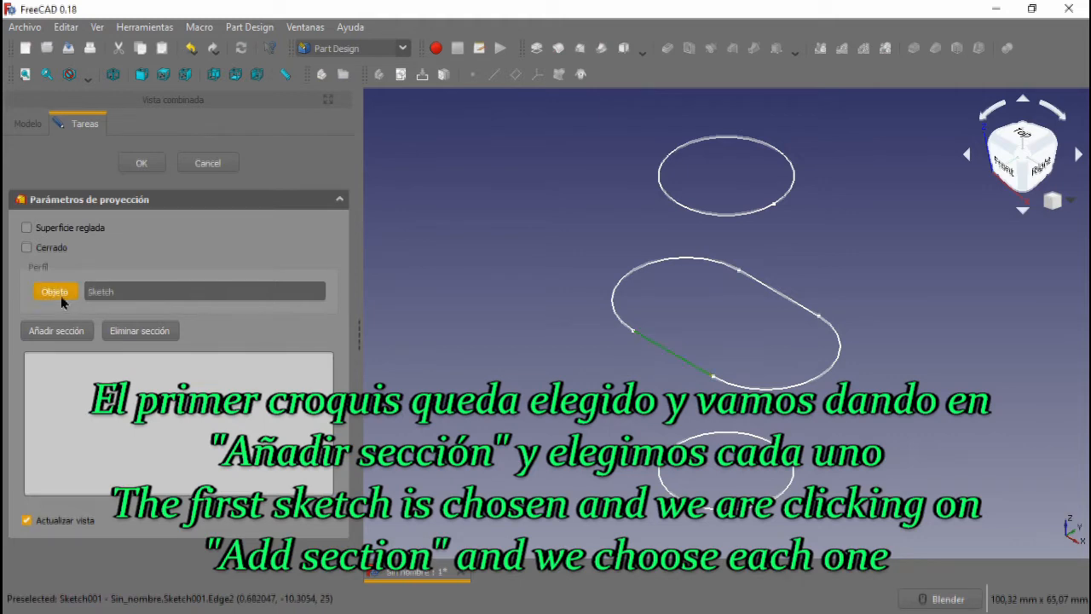
{"action": "left_click", "coordinate": [54, 332]}
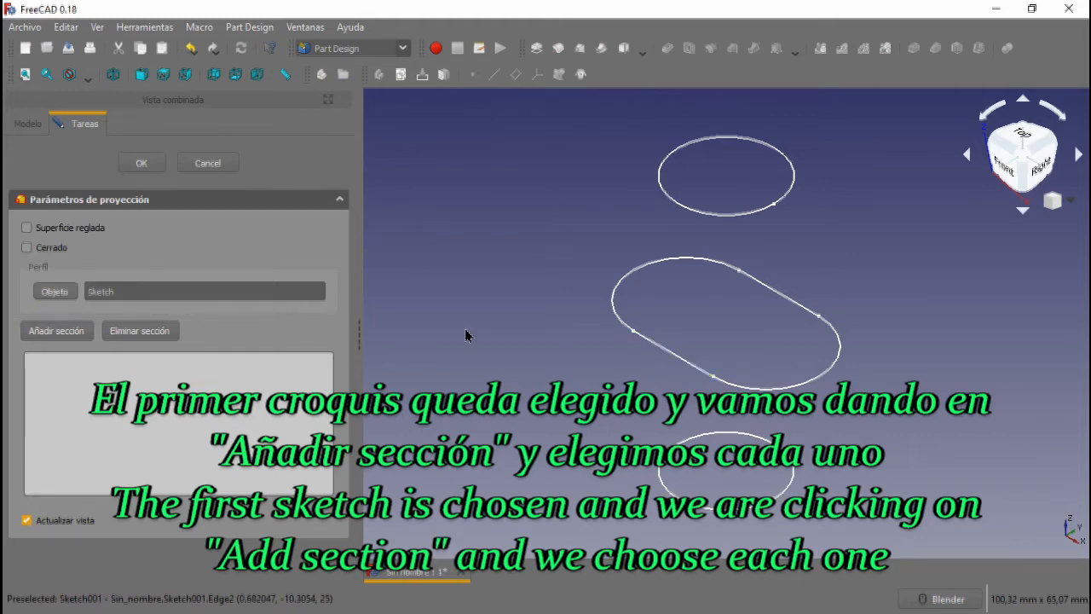
{"action": "left_click", "coordinate": [657, 350]}
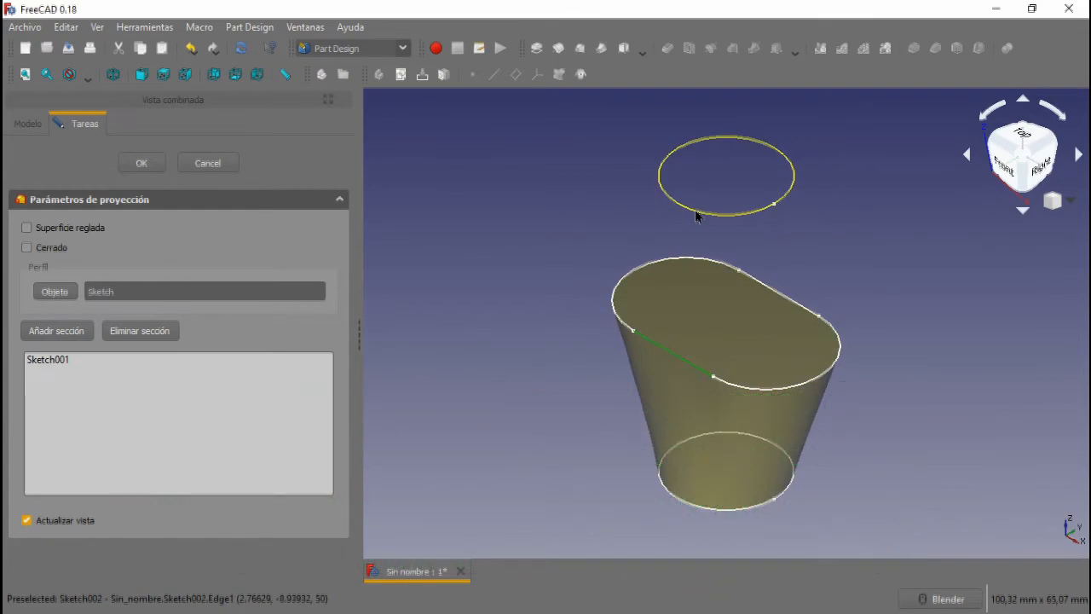
Step: Add the top circle sketch as the second loft section and confirm the loft
{"action": "left_click", "coordinate": [64, 336]}
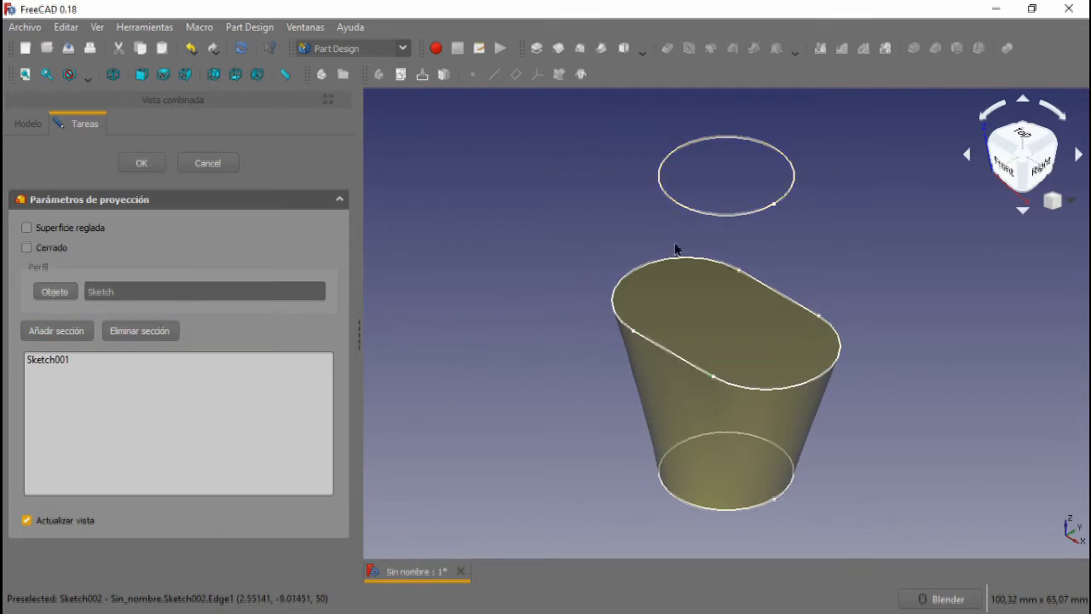
{"action": "left_click", "coordinate": [689, 214]}
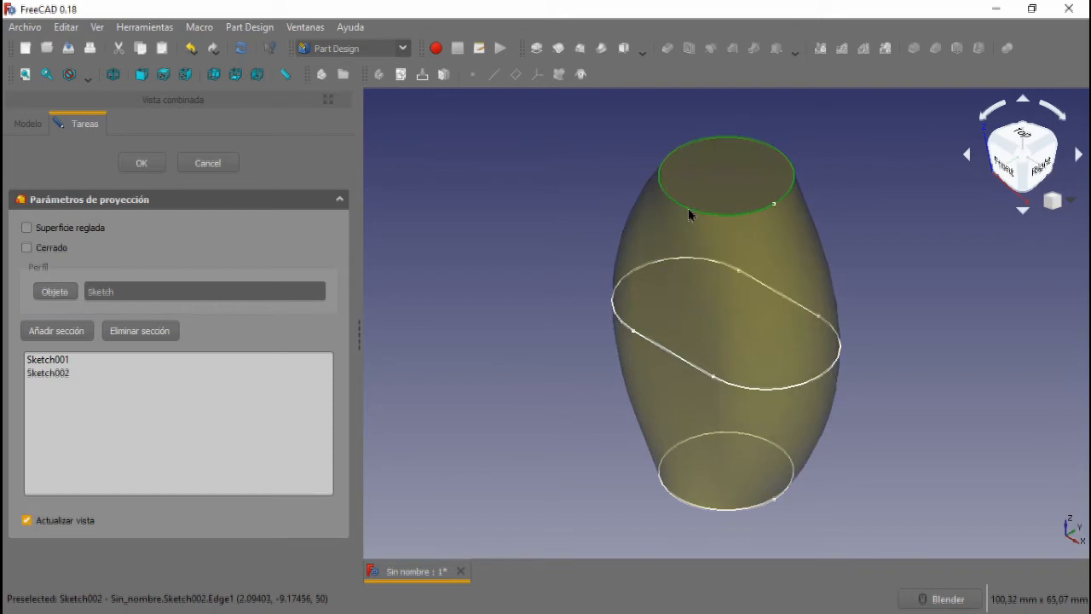
{"action": "left_click", "coordinate": [509, 285]}
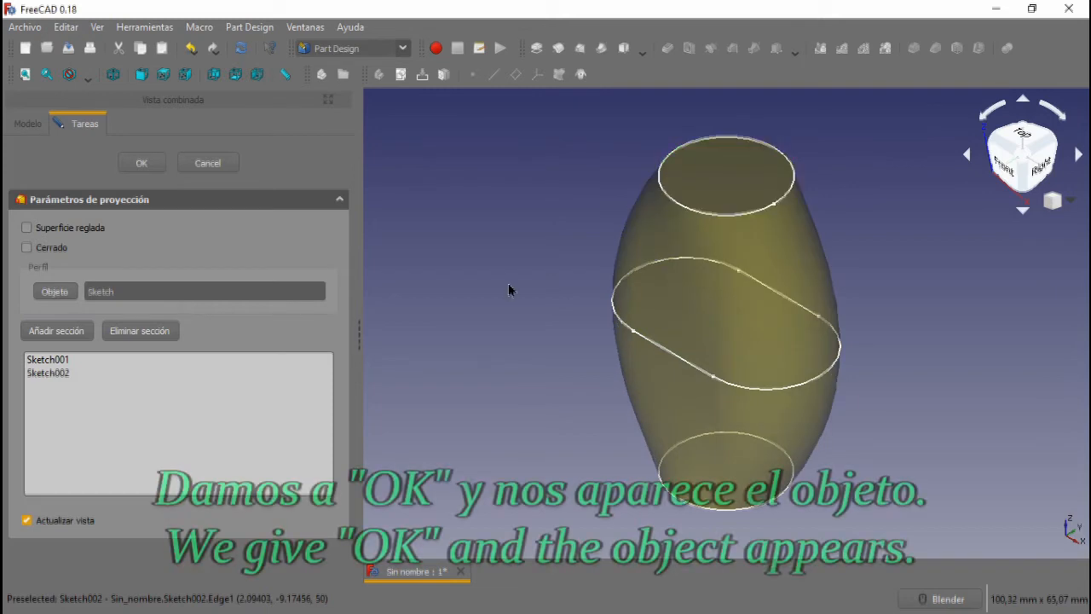
{"action": "left_click", "coordinate": [143, 162]}
{"action": "middle_click_drag", "start_coordinate": [488, 302], "coordinate": [515, 318]}
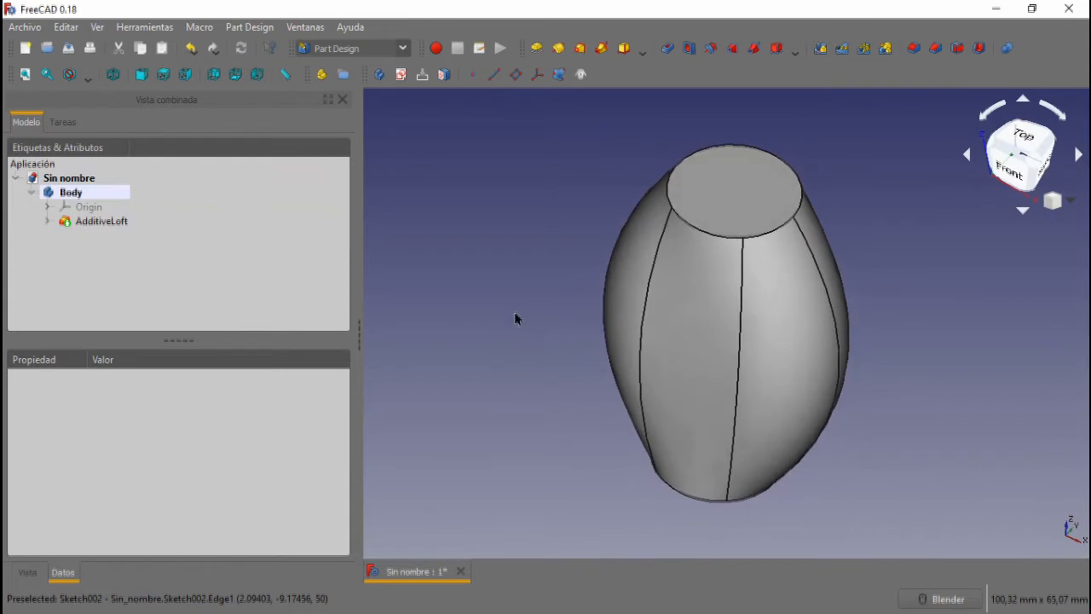
Step: Set the solid loft's Ruled property to true and inspect its straight-sided shape
{"action": "left_click", "coordinate": [88, 223]}
{"action": "left_click", "coordinate": [339, 440]}
{"action": "left_click", "coordinate": [339, 443]}
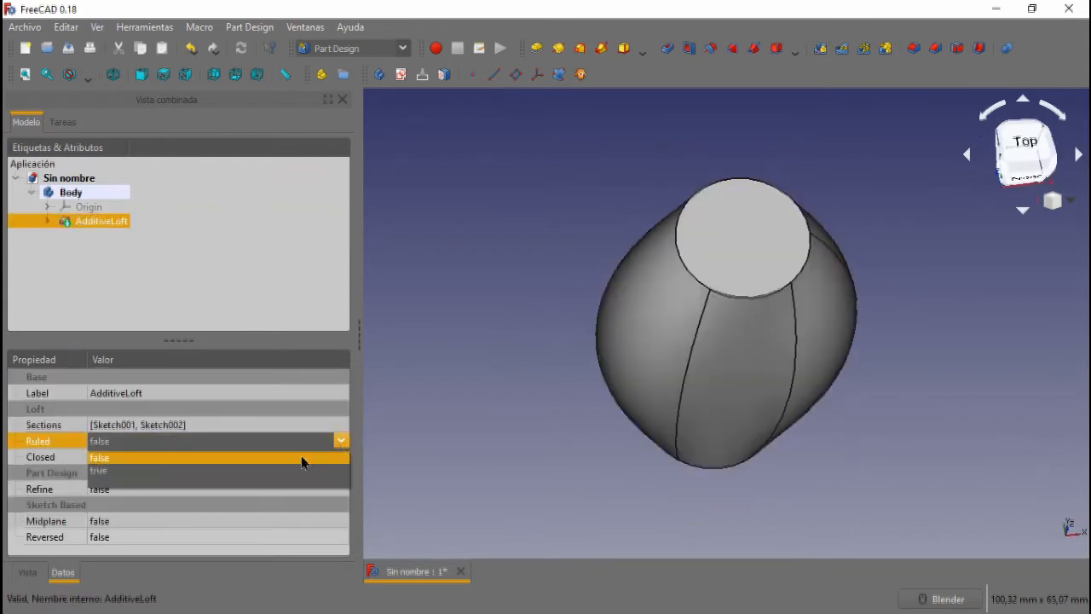
{"action": "left_click", "coordinate": [275, 472]}
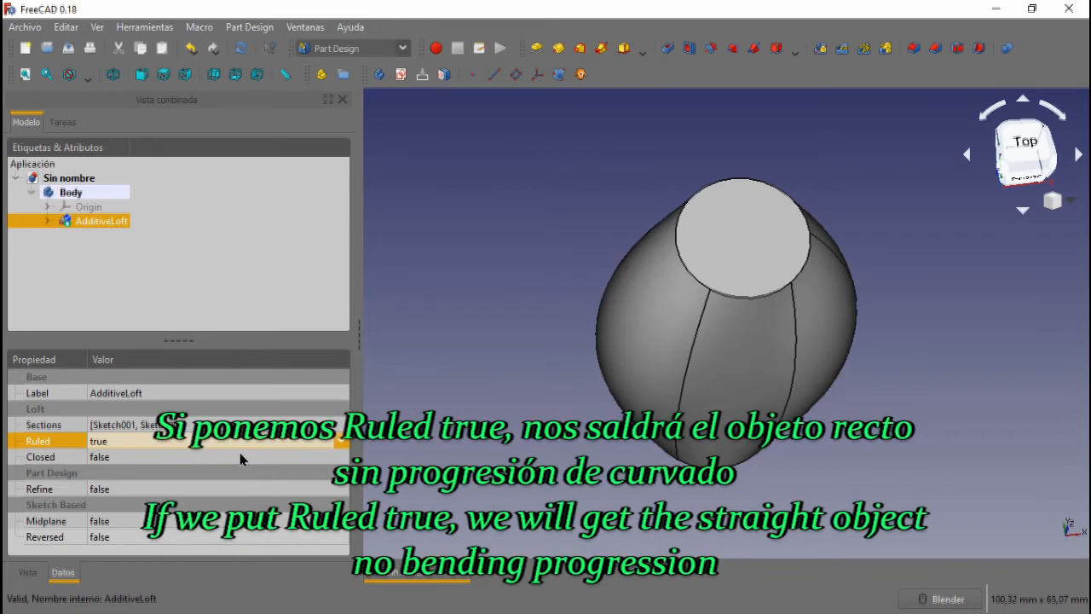
{"action": "left_click", "coordinate": [247, 457]}
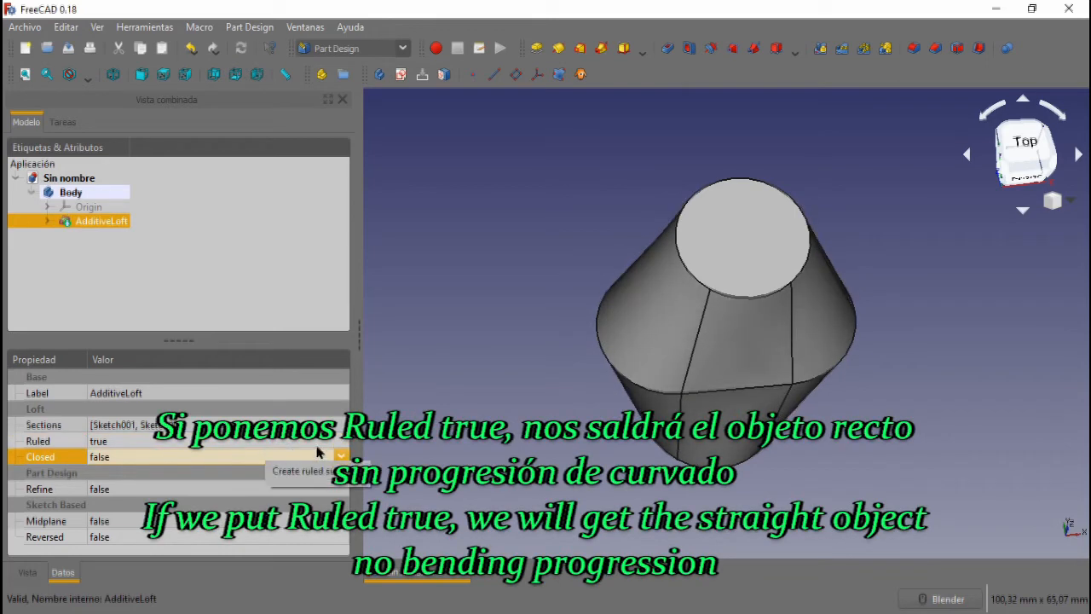
{"action": "middle_click_drag", "start_coordinate": [569, 396], "coordinate": [503, 334]}
{"action": "scroll", "coordinate": [503, 334], "scroll_direction": "up", "scroll_amount": 3}
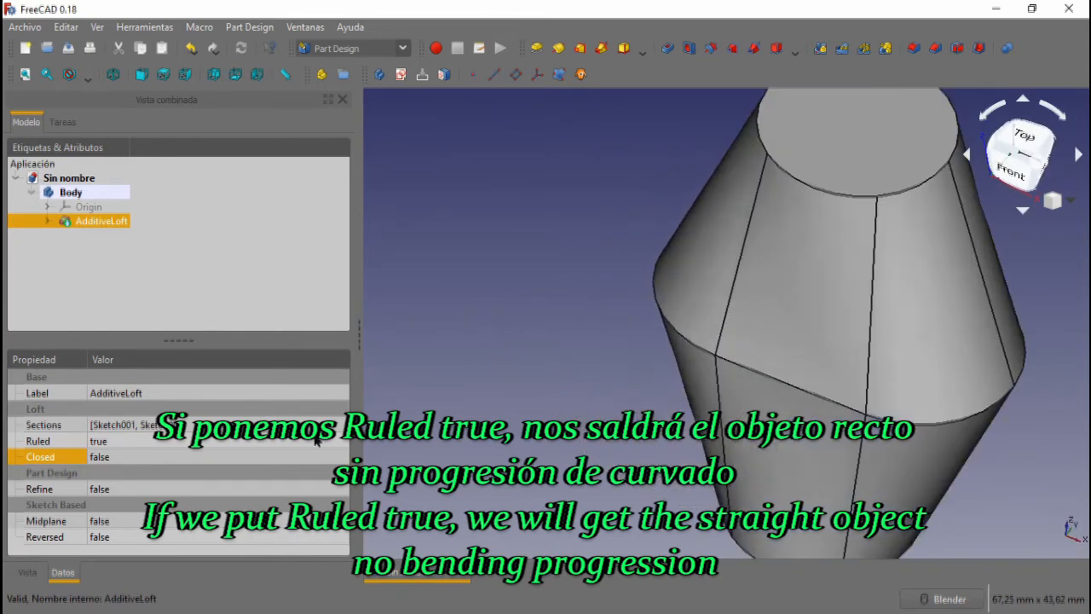
{"action": "scroll", "coordinate": [622, 403], "scroll_direction": "down", "scroll_amount": 2}
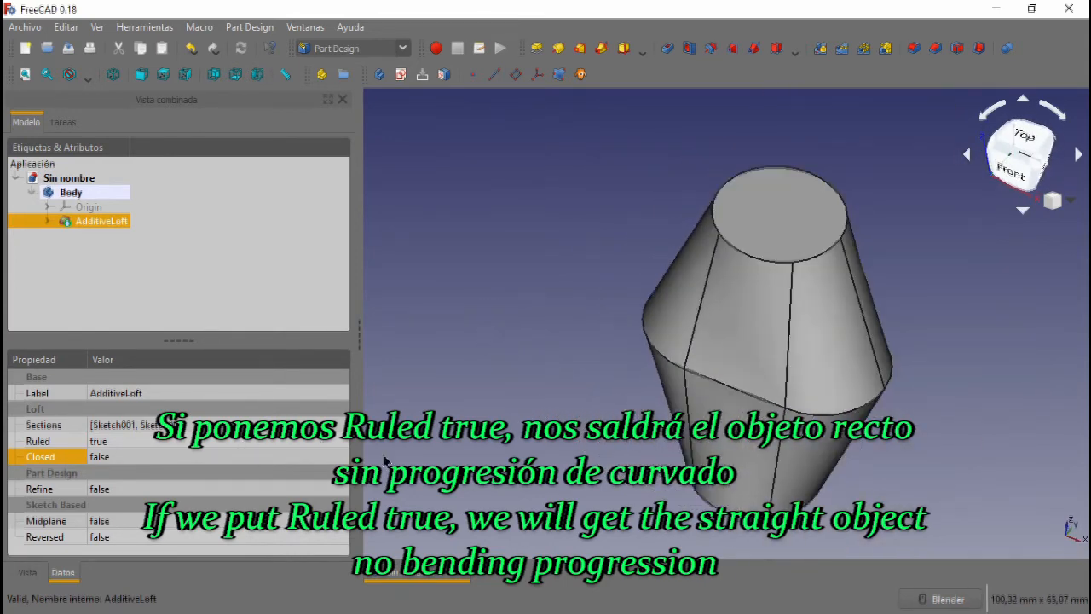
Step: Set the loft's Ruled property back to false and inspect the curved solid from the side
{"action": "left_click", "coordinate": [214, 442]}
{"action": "left_click", "coordinate": [245, 443]}
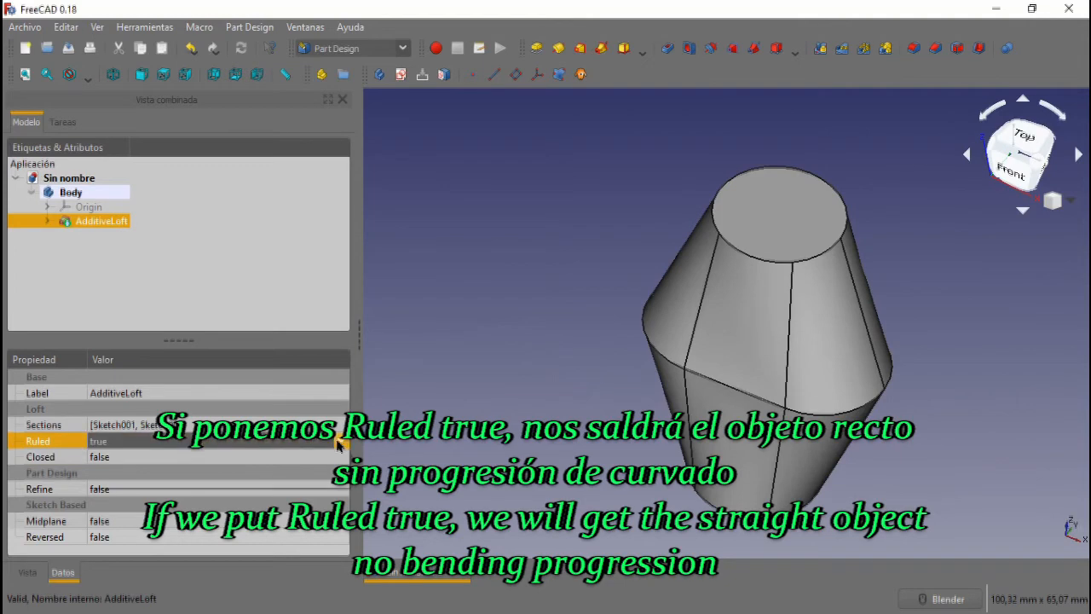
{"action": "left_click", "coordinate": [268, 463]}
{"action": "left_click", "coordinate": [249, 457]}
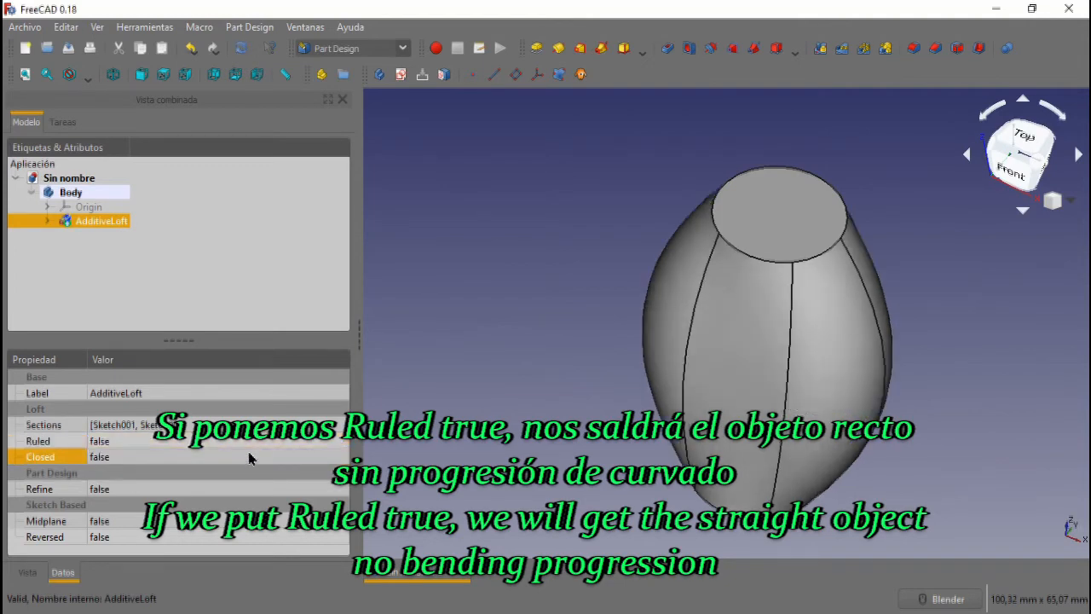
{"action": "middle_click_drag", "start_coordinate": [558, 397], "coordinate": [553, 213]}
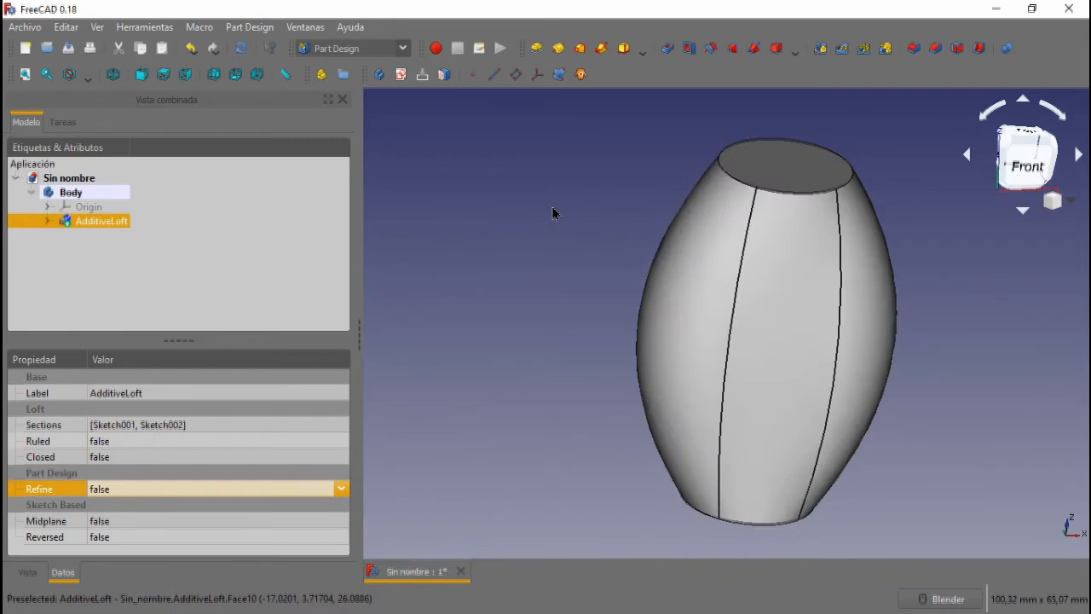
{"action": "middle_click_drag", "start_coordinate": [552, 213], "coordinate": [501, 312]}
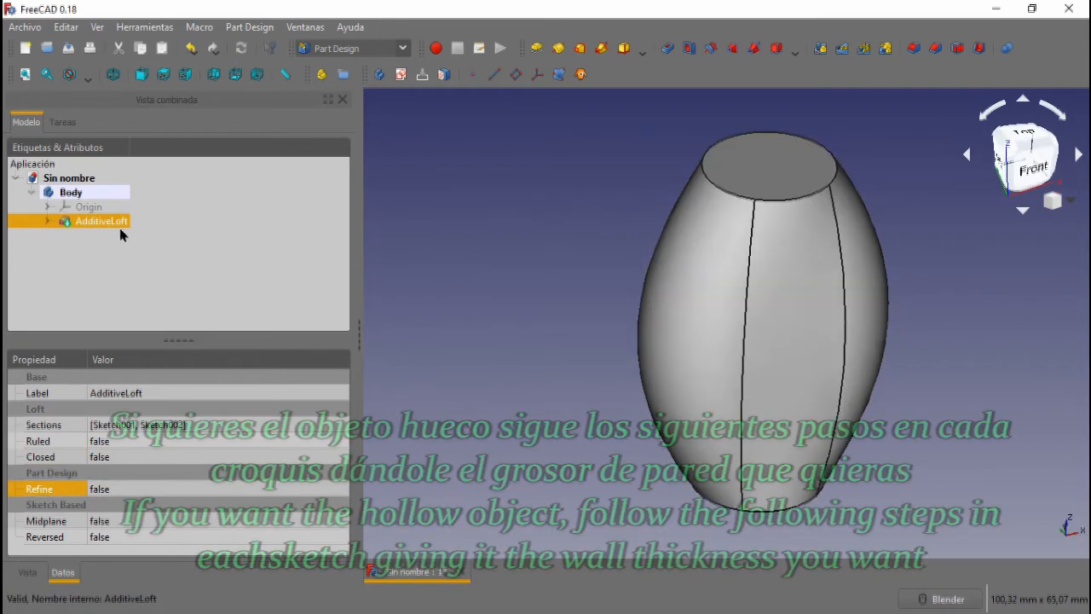
Step: Add an inner circle of about 7 mm radius, centred on the origin, to the loft's base sketch and close it
{"action": "left_click", "coordinate": [46, 224]}
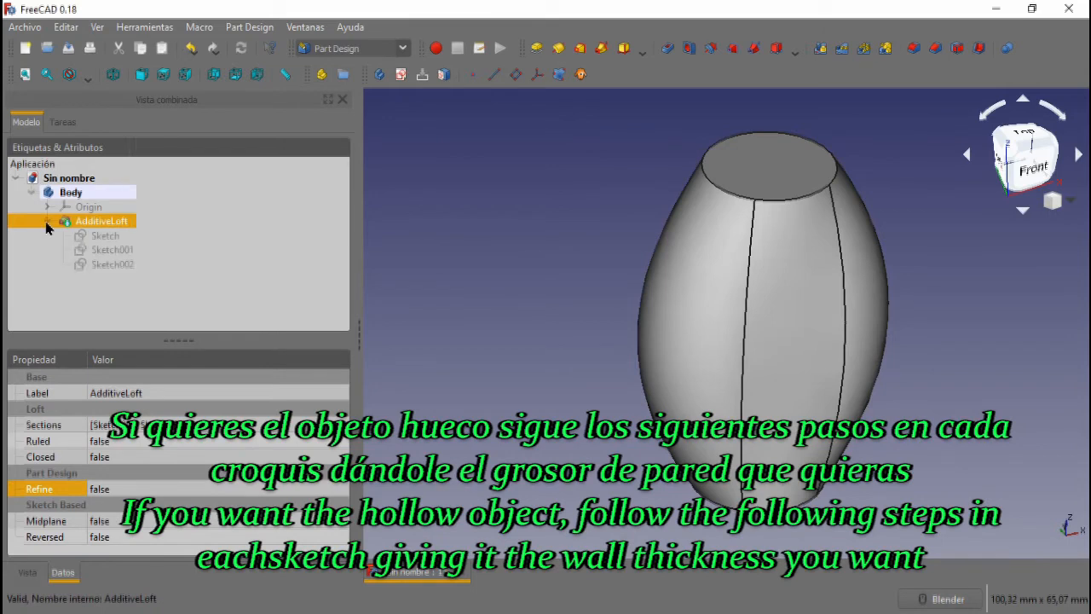
{"action": "double_click", "coordinate": [100, 237]}
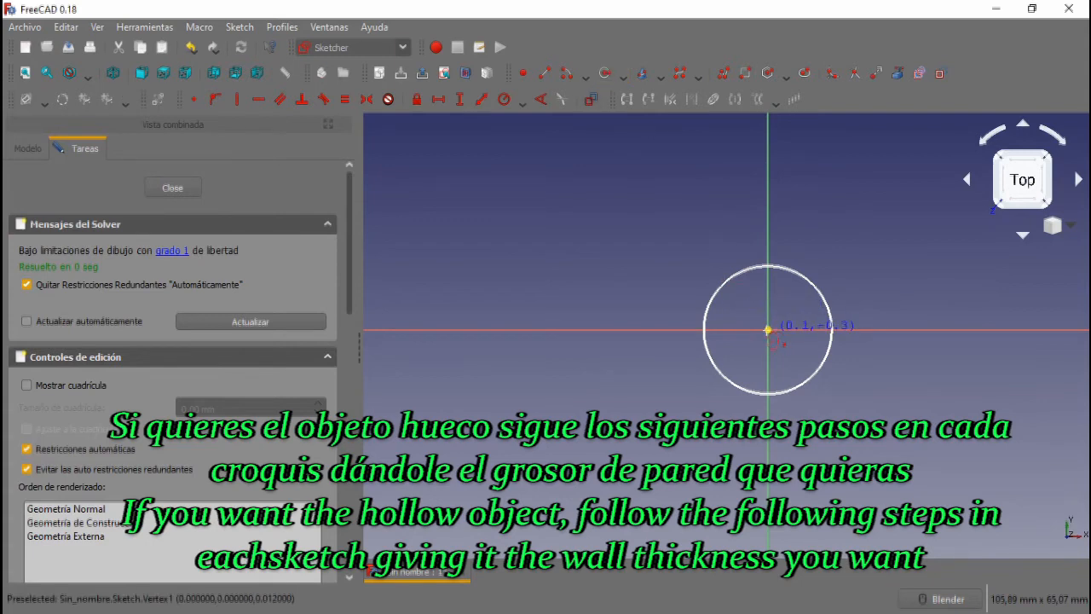
{"action": "left_click", "coordinate": [767, 329]}
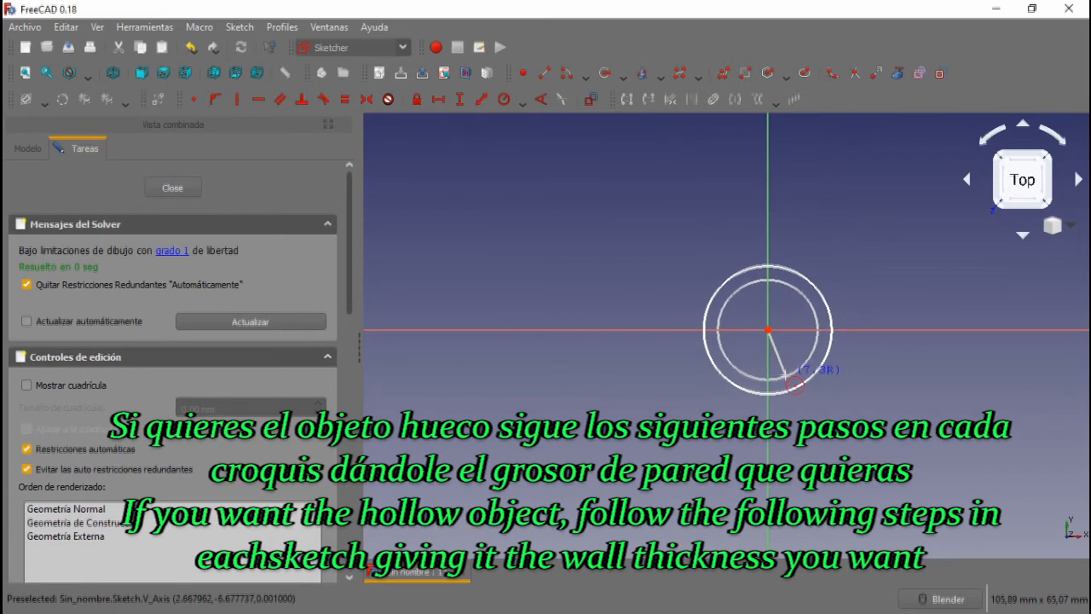
{"action": "left_click", "coordinate": [784, 373]}
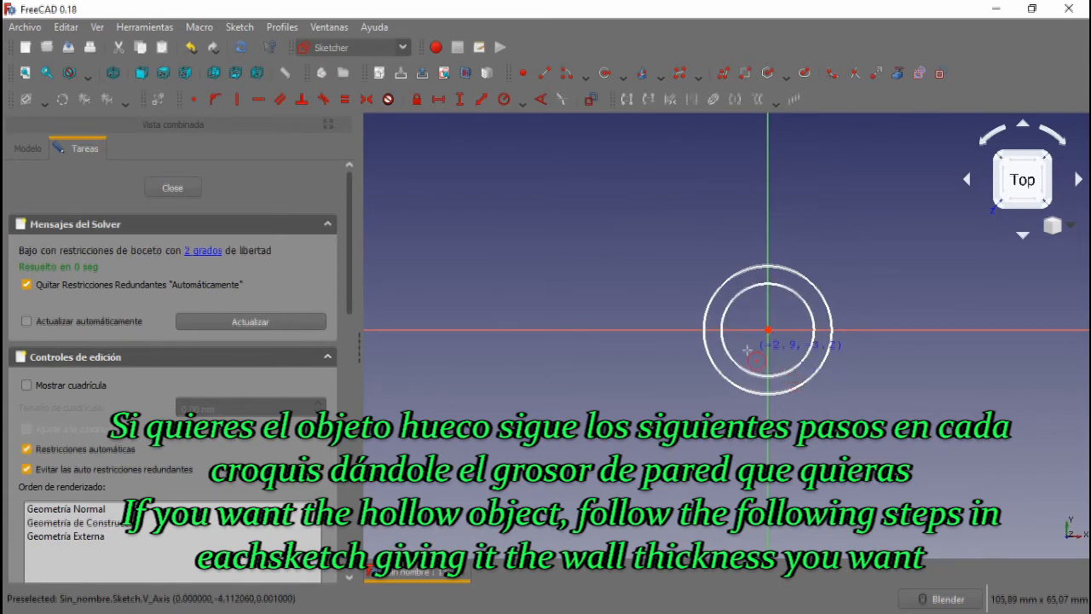
{"action": "right_click", "coordinate": [746, 359]}
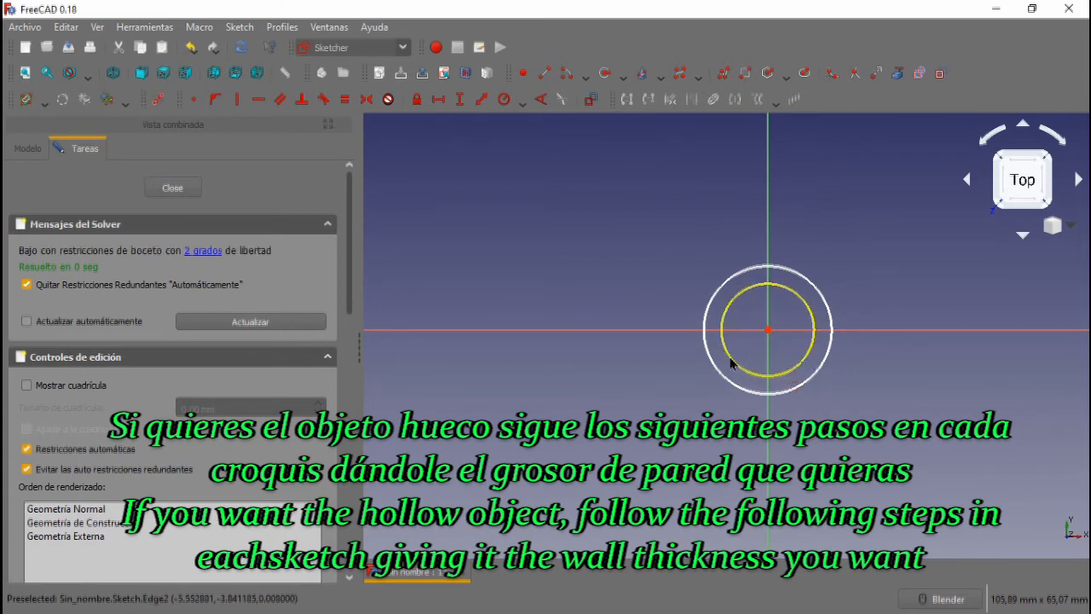
{"action": "left_click", "coordinate": [729, 362]}
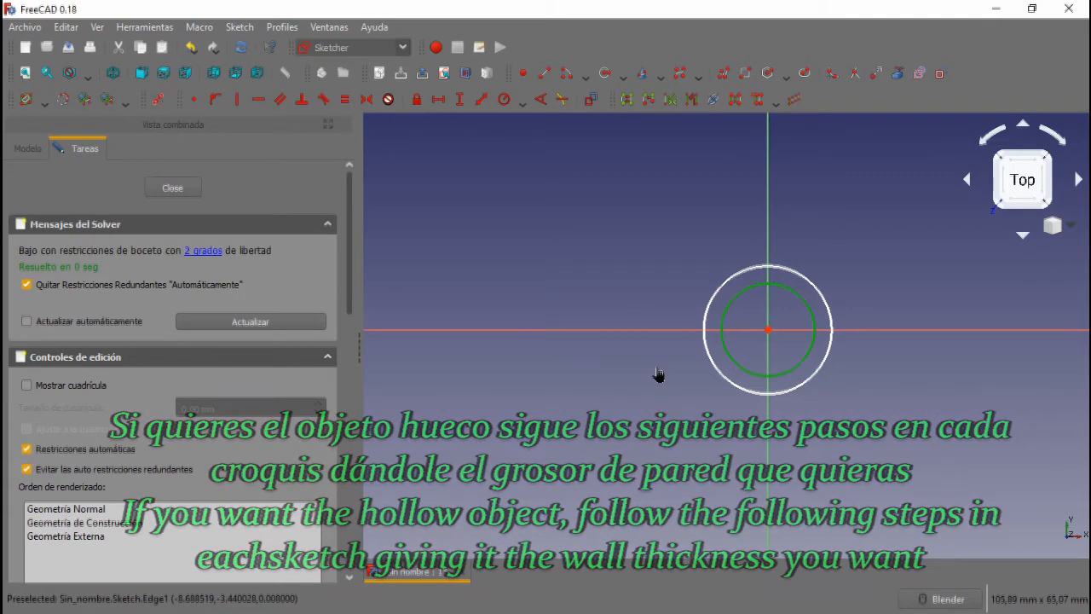
{"action": "left_click", "coordinate": [740, 358]}
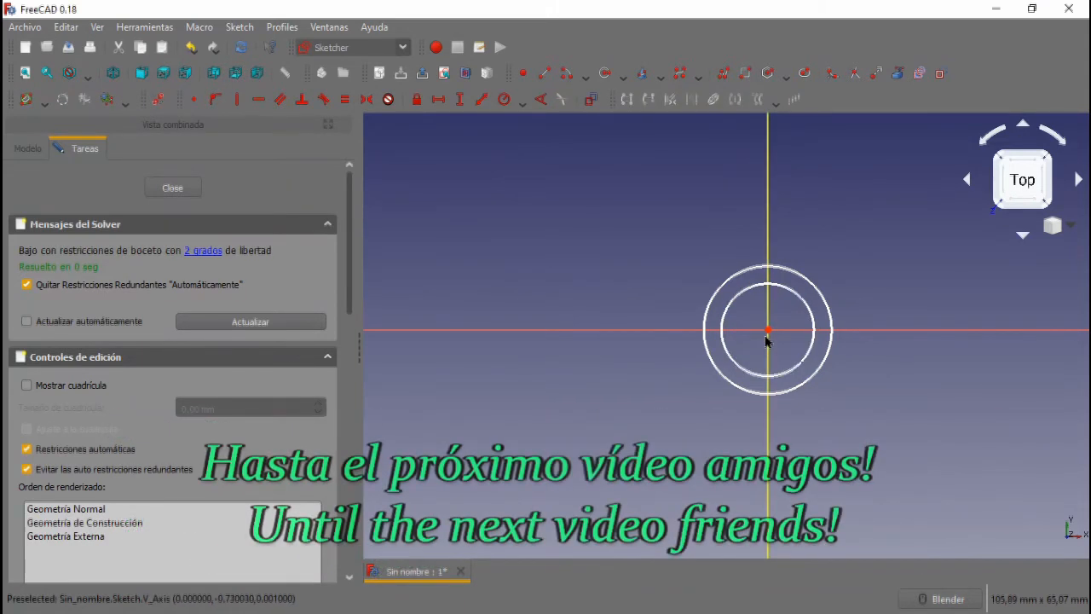
{"action": "left_click", "coordinate": [175, 189]}
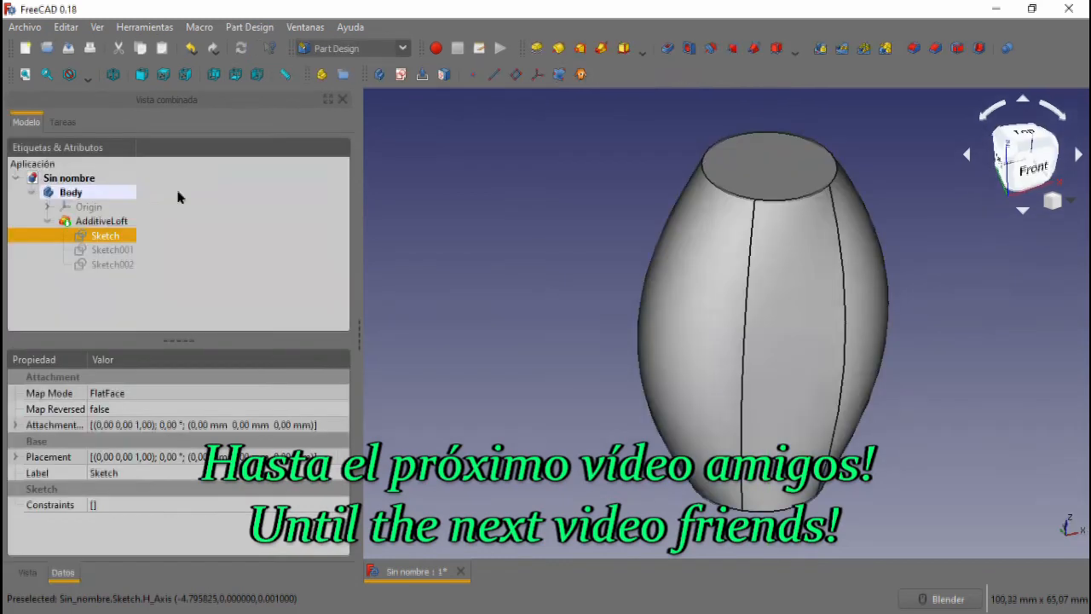
Step: Edit the loft's middle sketch and draw a second, smaller horizontal slot overlapping the existing one
{"action": "left_click", "coordinate": [113, 248]}
{"action": "double_click", "coordinate": [113, 248]}
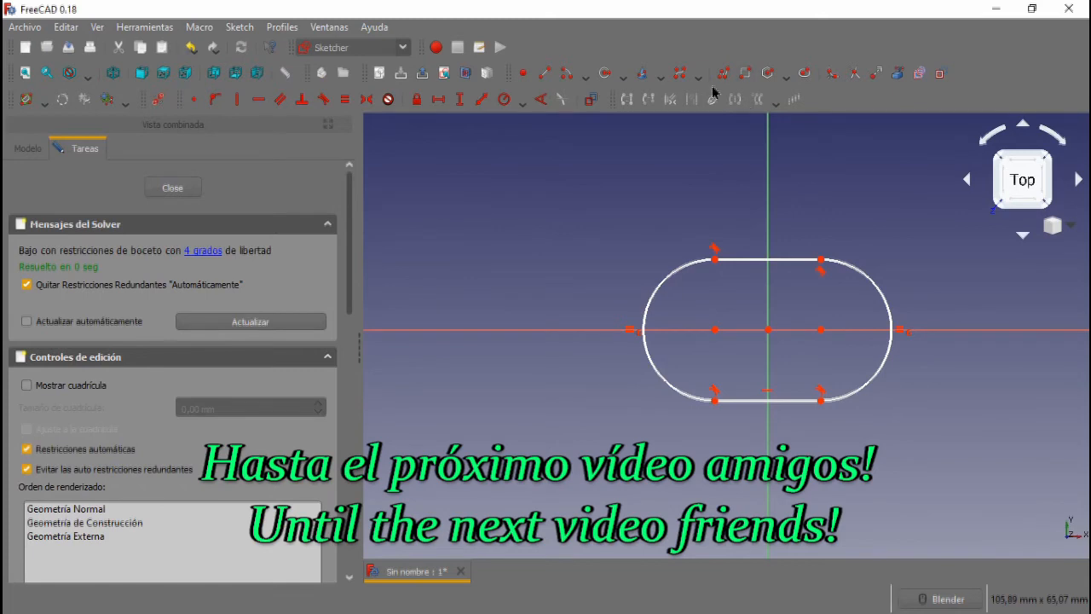
{"action": "left_click", "coordinate": [805, 74]}
{"action": "left_click", "coordinate": [696, 301]}
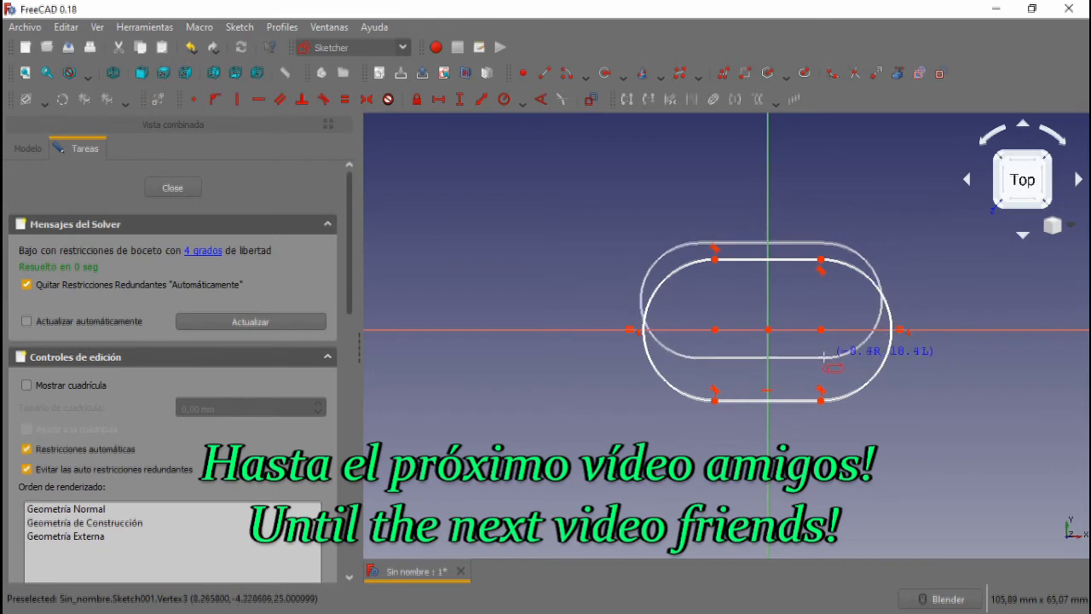
{"action": "left_click", "coordinate": [777, 362]}
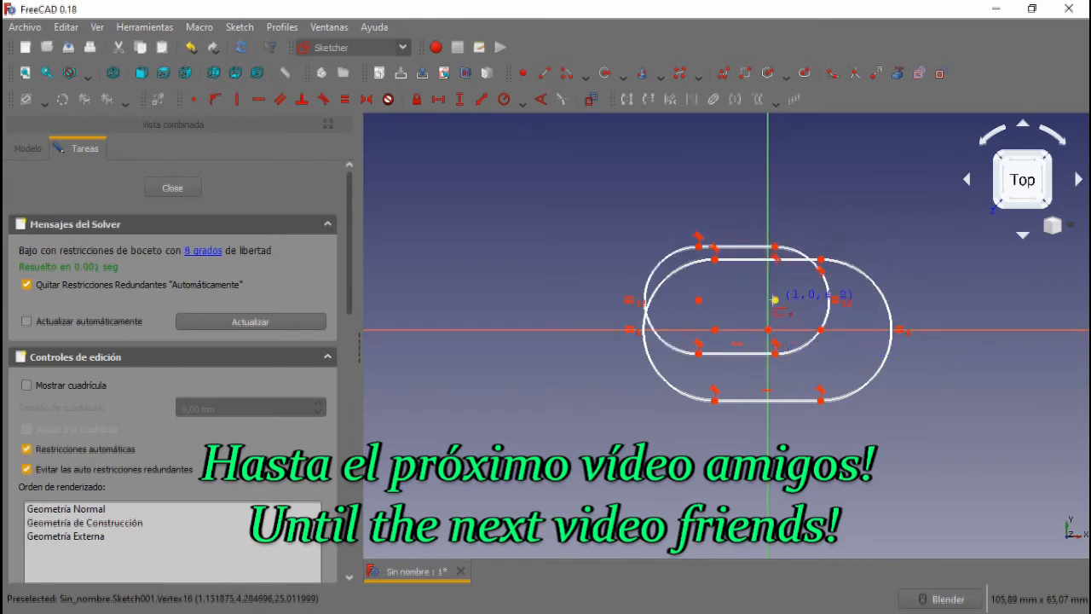
Step: Move the new slot's arc centres onto the outer slot's arc centres, making the slots concentric, and close the sketch
{"action": "left_click_drag", "start_coordinate": [773, 300], "coordinate": [822, 338]}
{"action": "left_click_drag", "start_coordinate": [699, 334], "coordinate": [716, 337]}
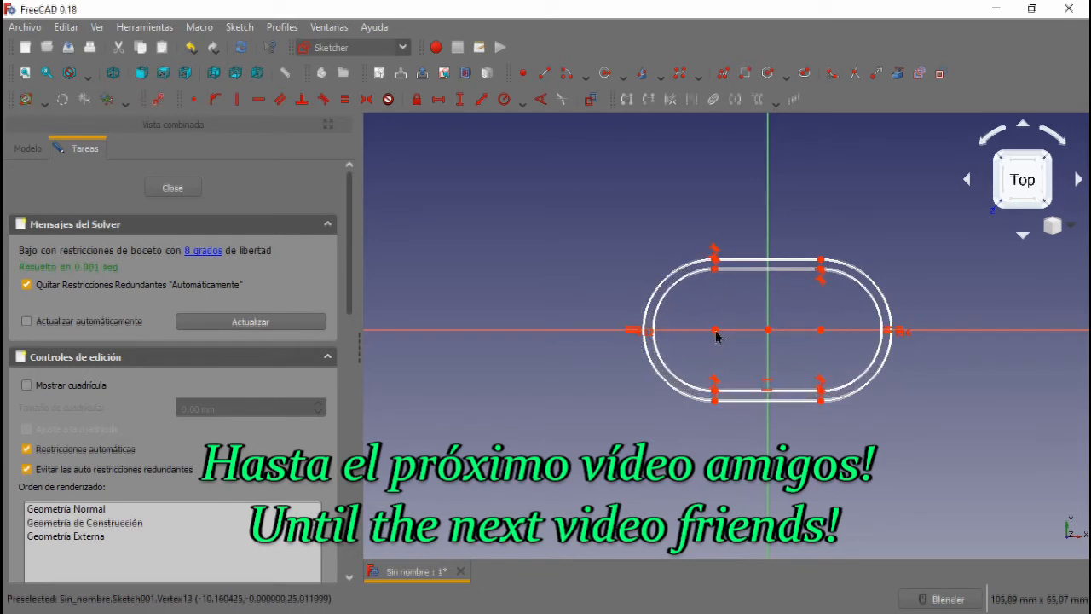
{"action": "left_click", "coordinate": [175, 194]}
Step: Add an origin-centred inner circle of about 8.1 mm radius to the loft's top sketch, close it and inspect the hollow body
{"action": "double_click", "coordinate": [110, 264]}
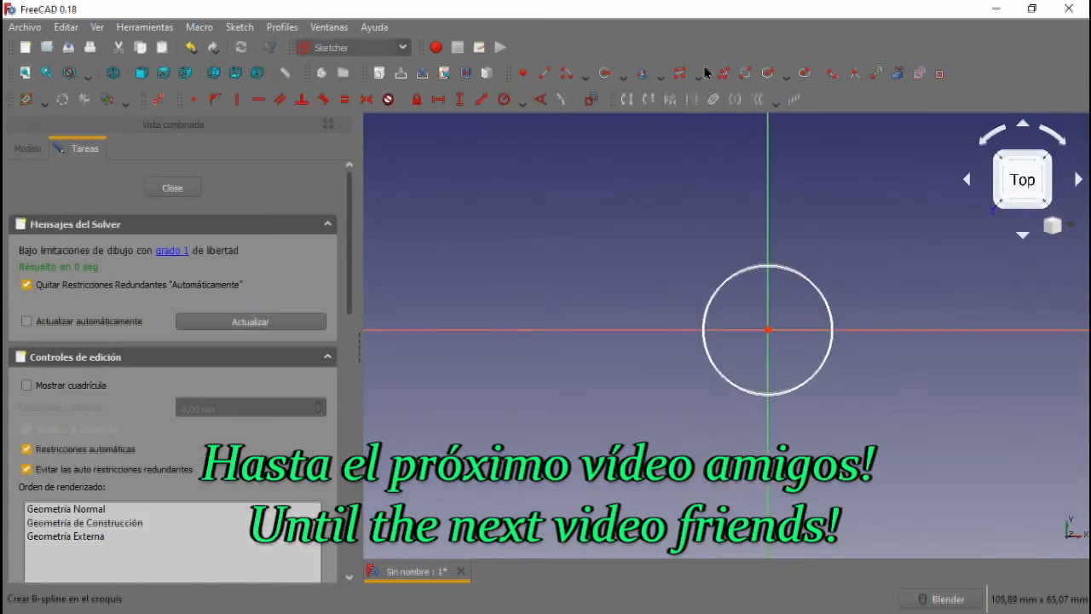
{"action": "left_click", "coordinate": [606, 73]}
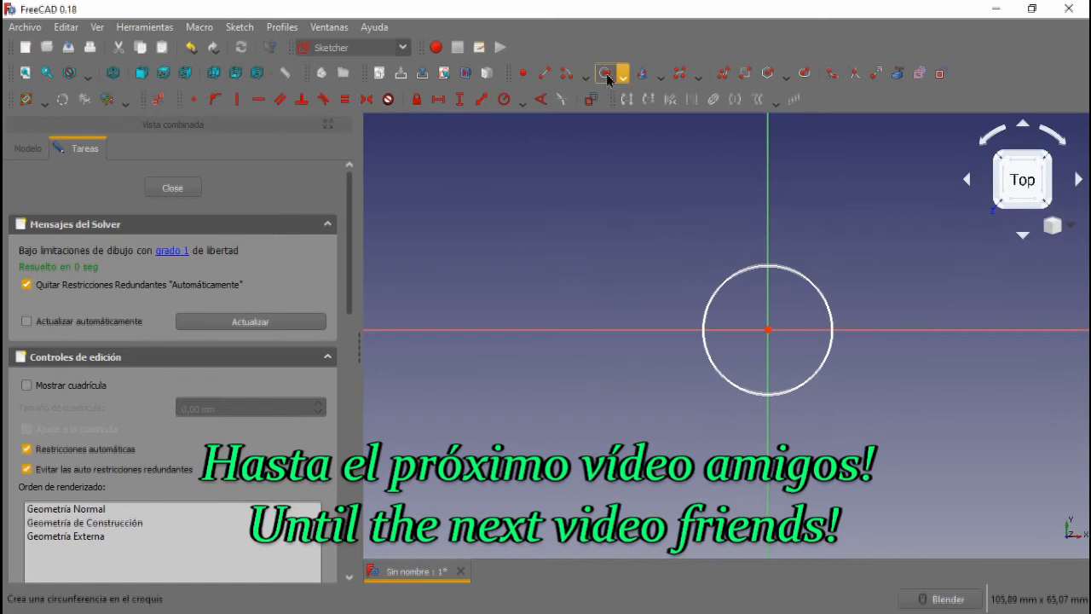
{"action": "left_click", "coordinate": [768, 330]}
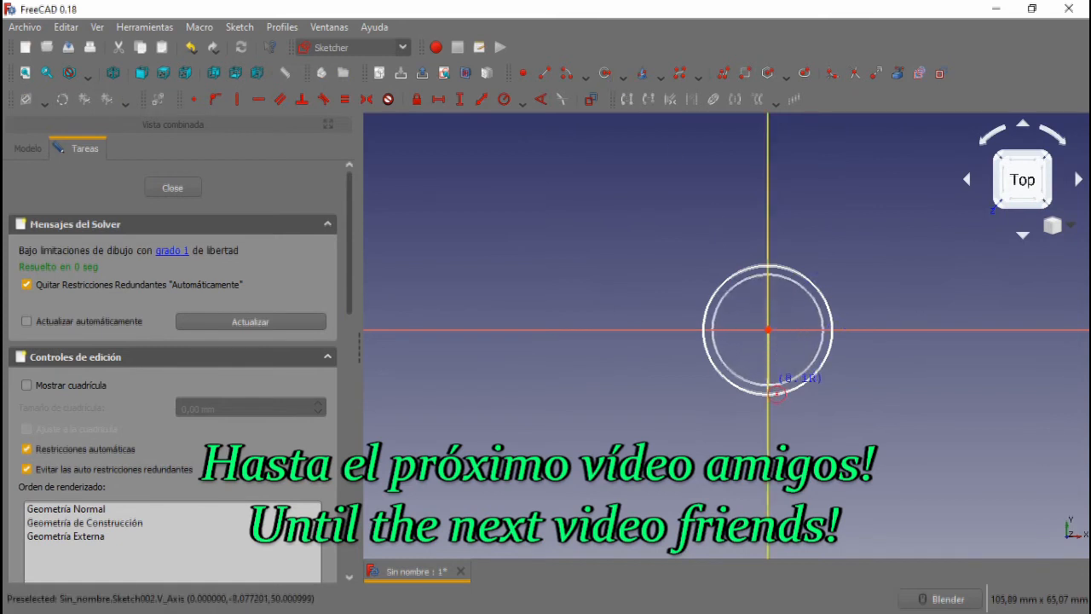
{"action": "left_click", "coordinate": [769, 392]}
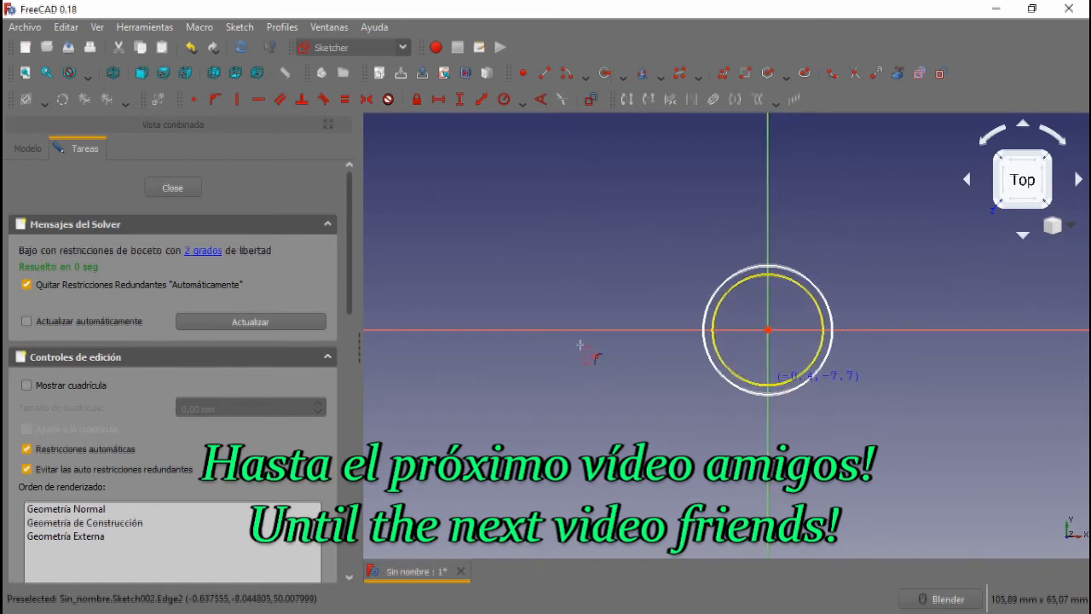
{"action": "left_click", "coordinate": [172, 189]}
{"action": "middle_click_drag", "start_coordinate": [550, 239], "coordinate": [574, 336]}
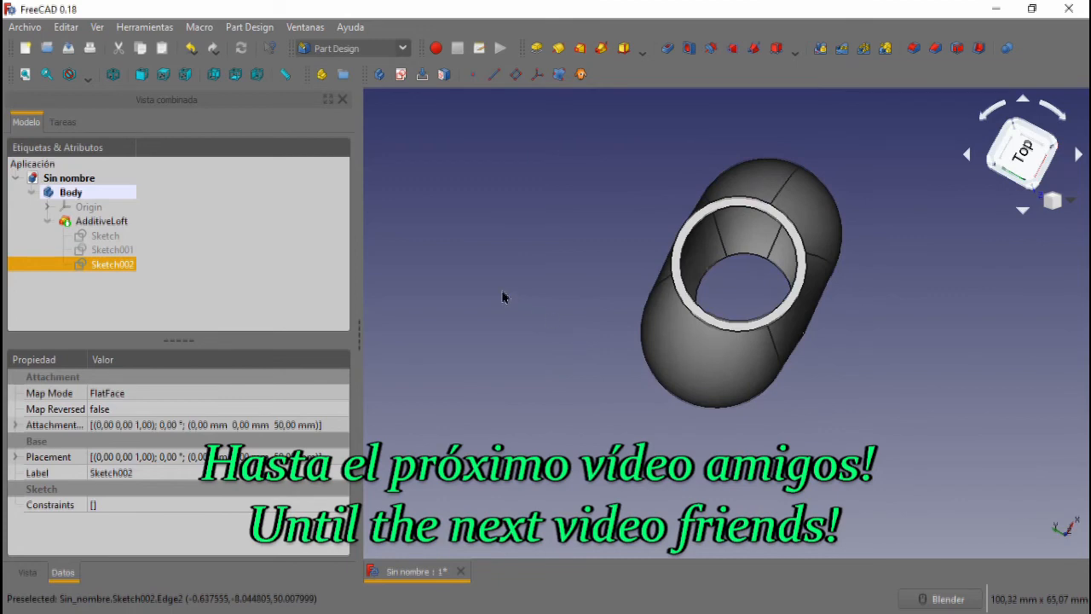
{"action": "middle_click_drag", "start_coordinate": [594, 300], "coordinate": [578, 221]}
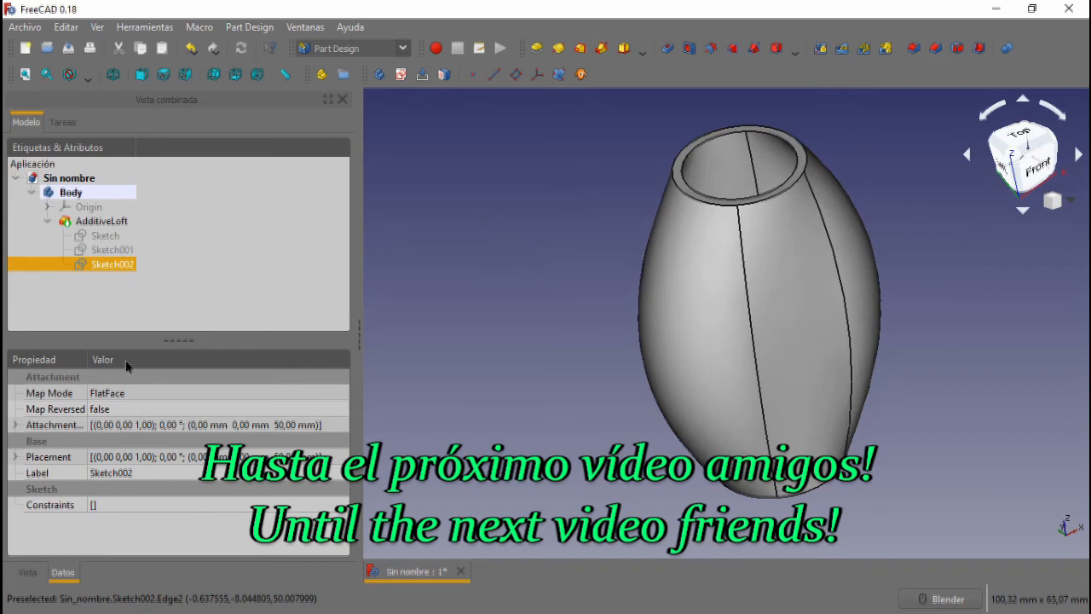
Step: Set the hollow loft's Ruled property to true so its walls run straight between profiles
{"action": "left_click", "coordinate": [89, 223]}
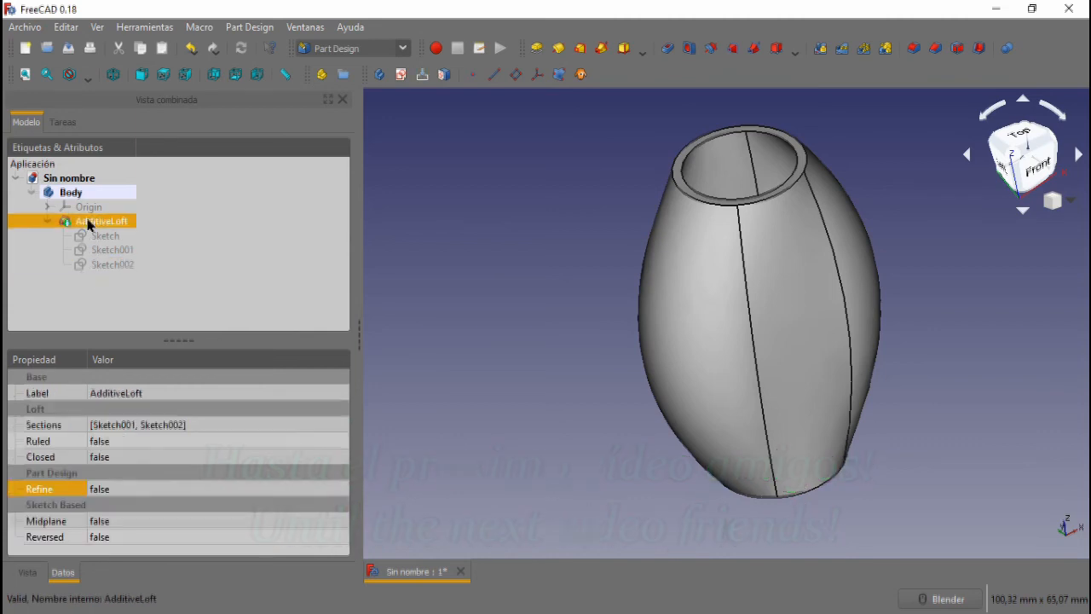
{"action": "left_click", "coordinate": [47, 221]}
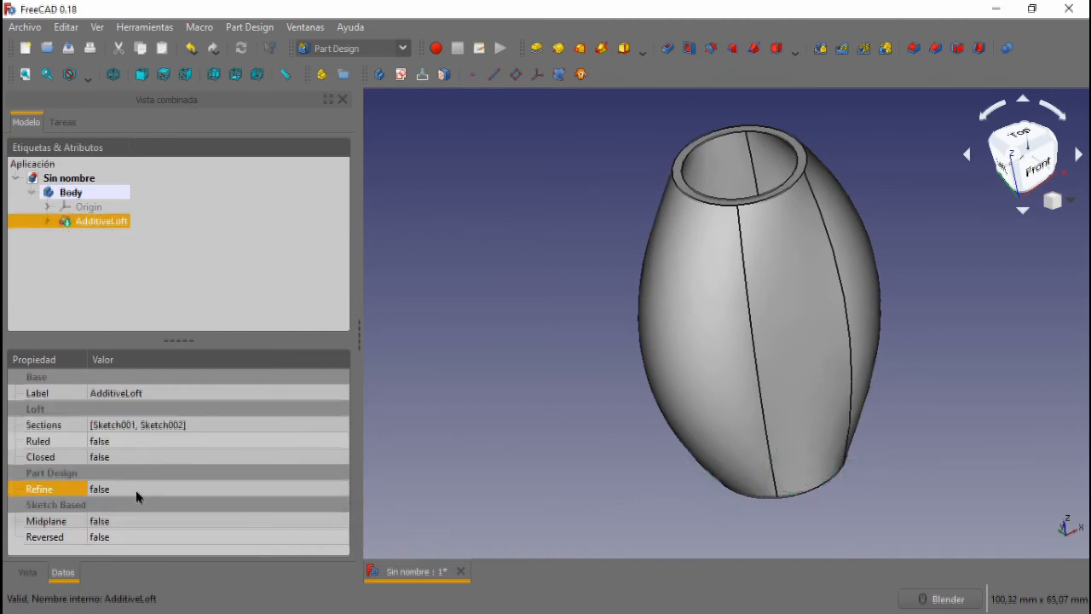
{"action": "left_click", "coordinate": [151, 457]}
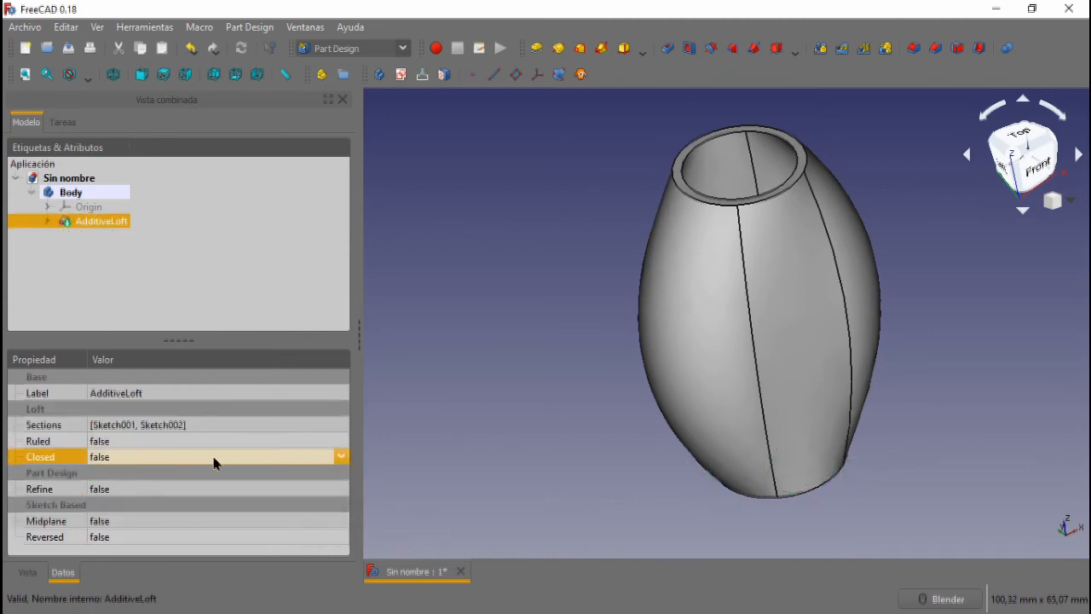
{"action": "left_click", "coordinate": [322, 441]}
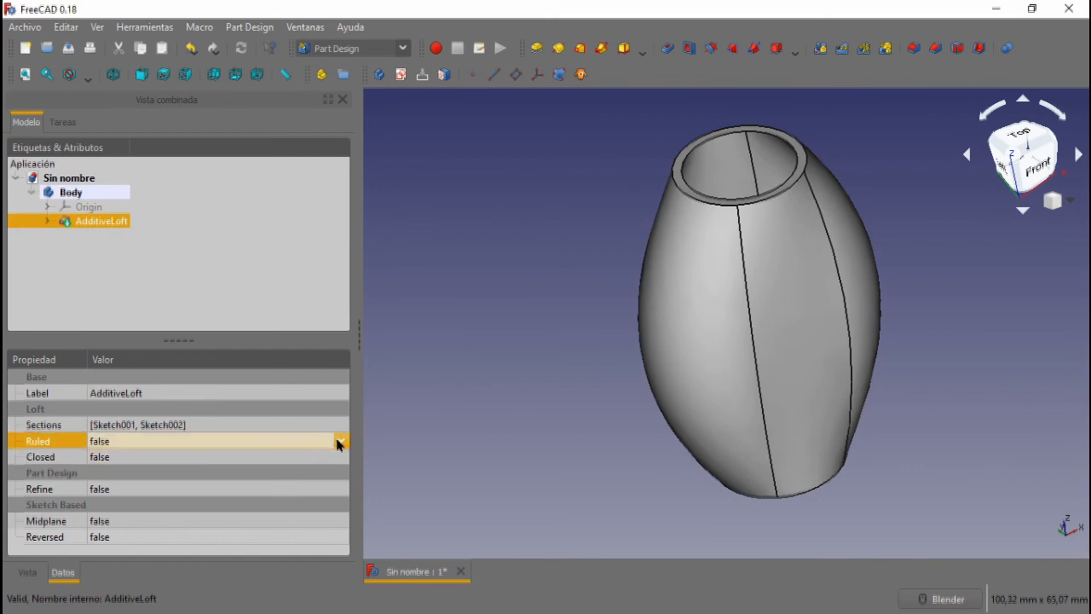
{"action": "left_click", "coordinate": [339, 440]}
{"action": "left_click", "coordinate": [277, 473]}
{"action": "left_click", "coordinate": [238, 453]}
{"action": "middle_click_drag", "start_coordinate": [524, 371], "coordinate": [565, 278]}
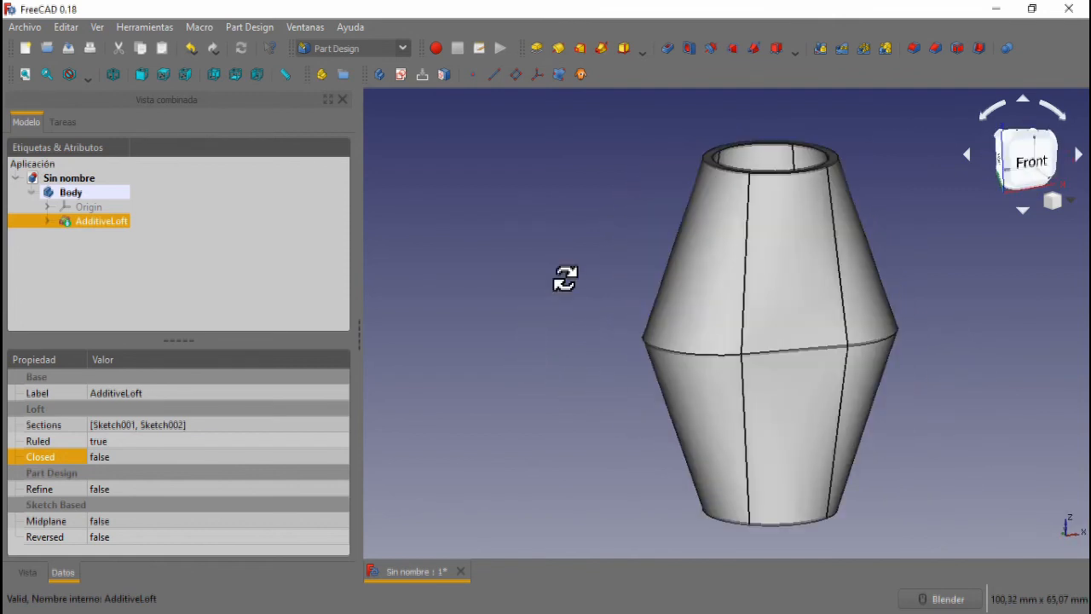